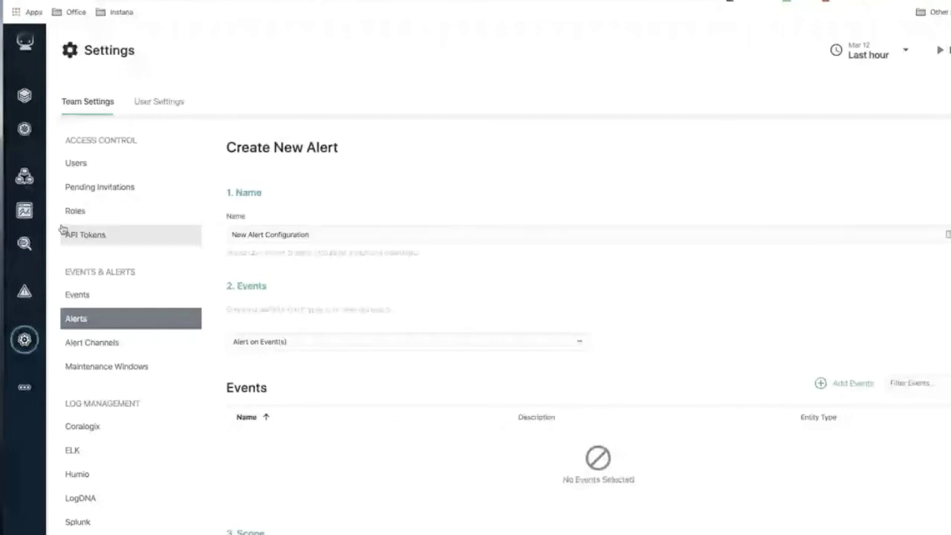
# Open the robotshop website from the websites overview and start creating a new alert for it
pyautogui.click(25, 210)
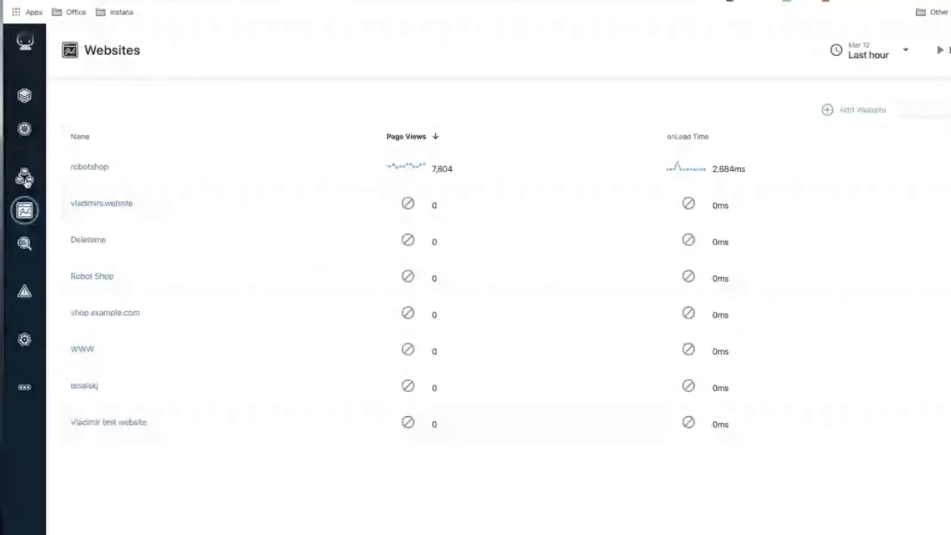
pyautogui.moveTo(59, 216)
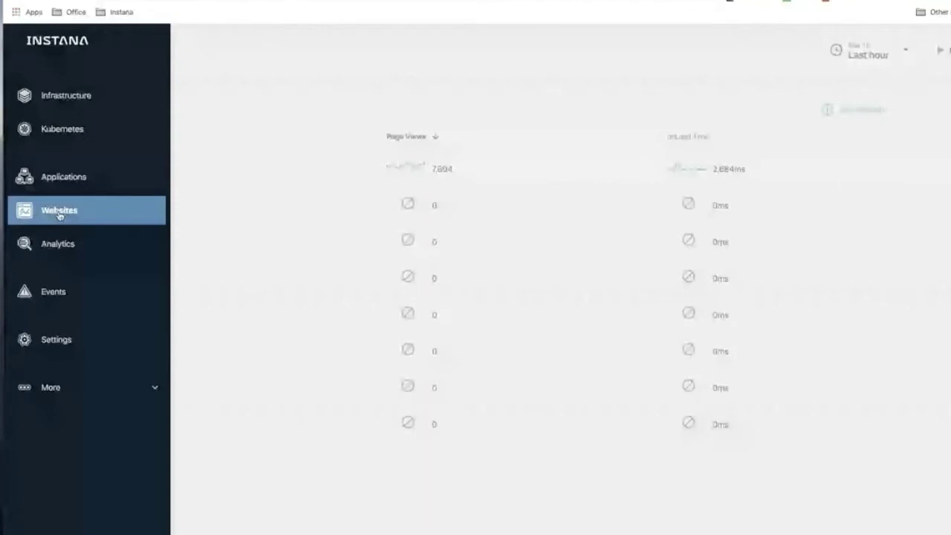
pyautogui.click(59, 211)
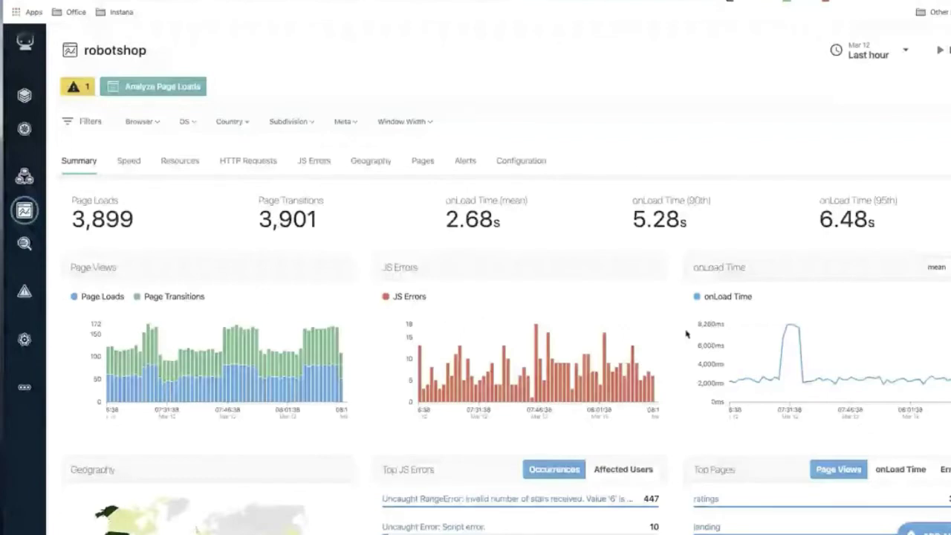
pyautogui.click(653, 267)
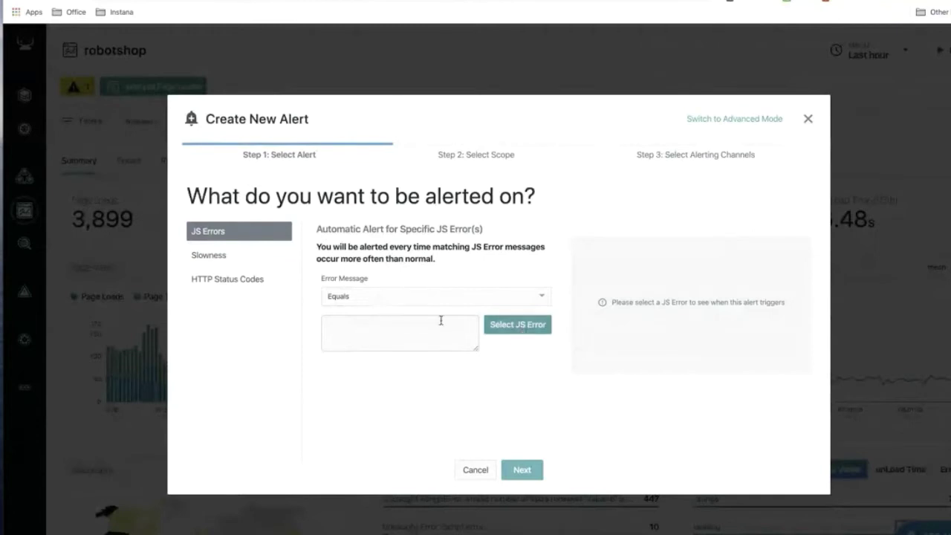
# Set the JS error alert's error message condition to Any and inspect the preview of when it would trigger
pyautogui.click(376, 296)
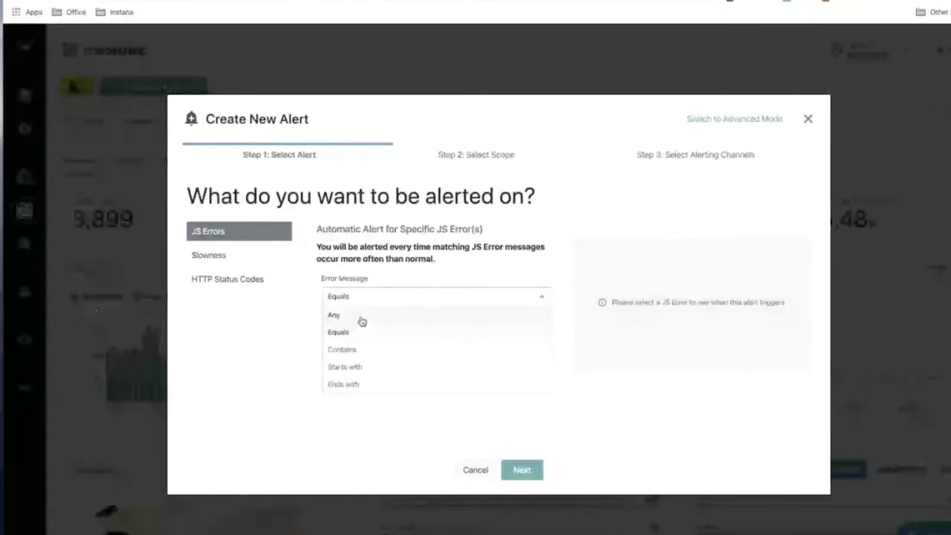
pyautogui.click(362, 319)
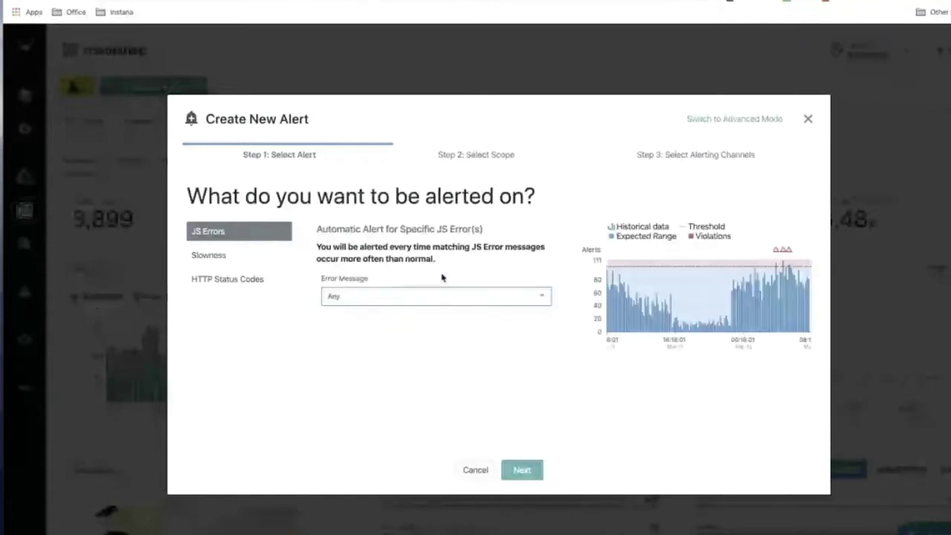
pyautogui.moveTo(791, 338)
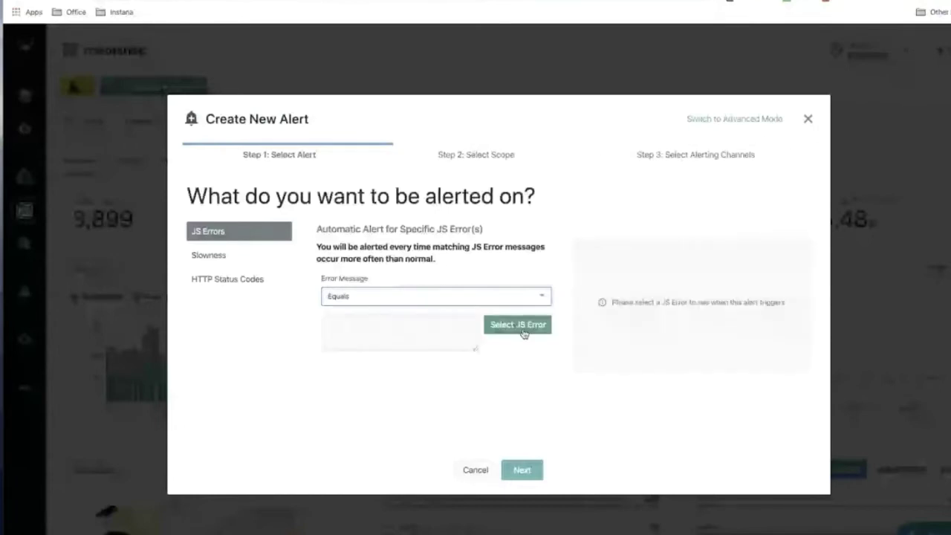
# Set the alert's error message condition to Equals and select the JS error "Uncaught Error: Script error."
pyautogui.click(522, 331)
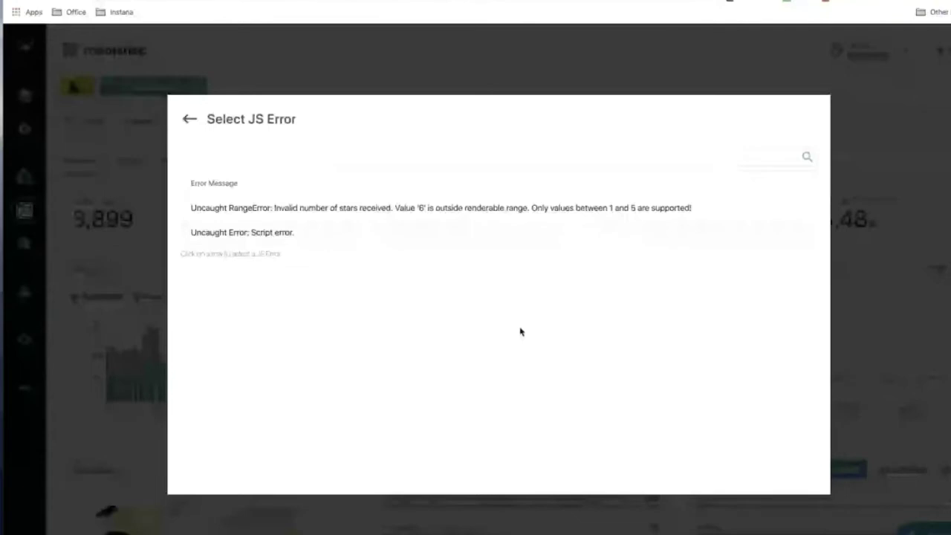
pyautogui.click(520, 207)
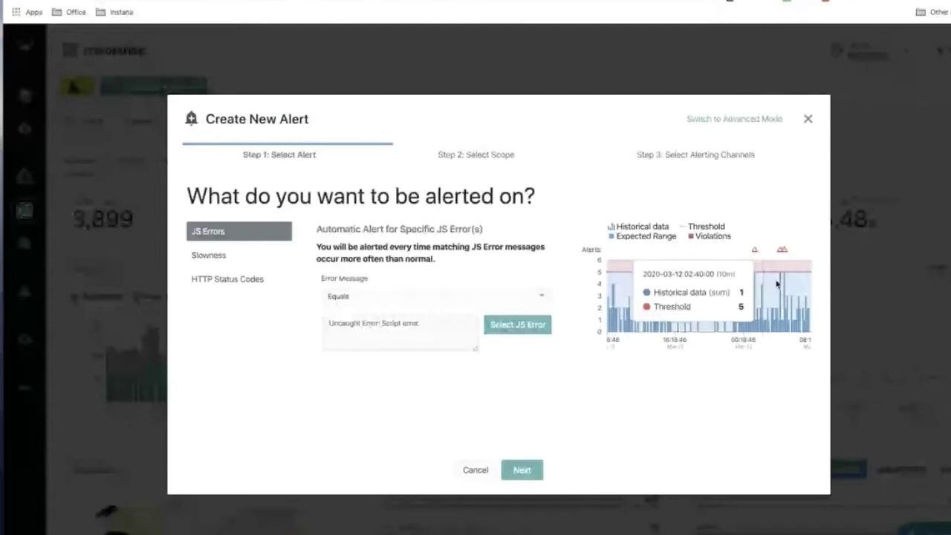
pyautogui.click(520, 295)
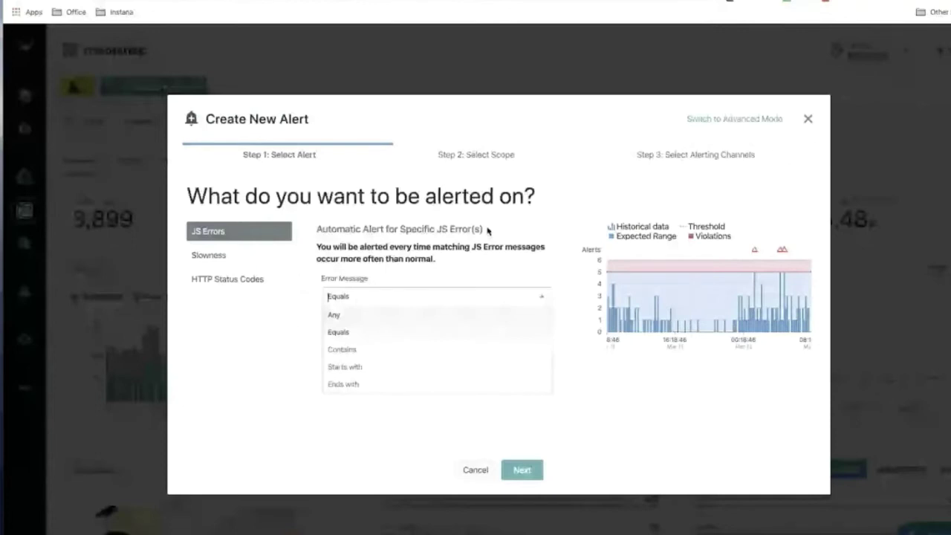
pyautogui.click(423, 223)
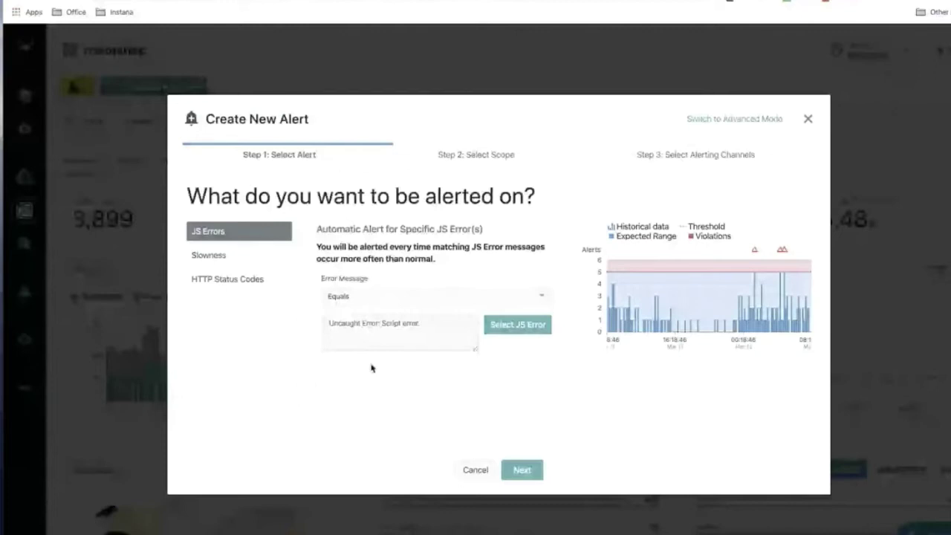
# Keep the alert's scope on the whole robotshop website without adding a country filter
pyautogui.click(521, 469)
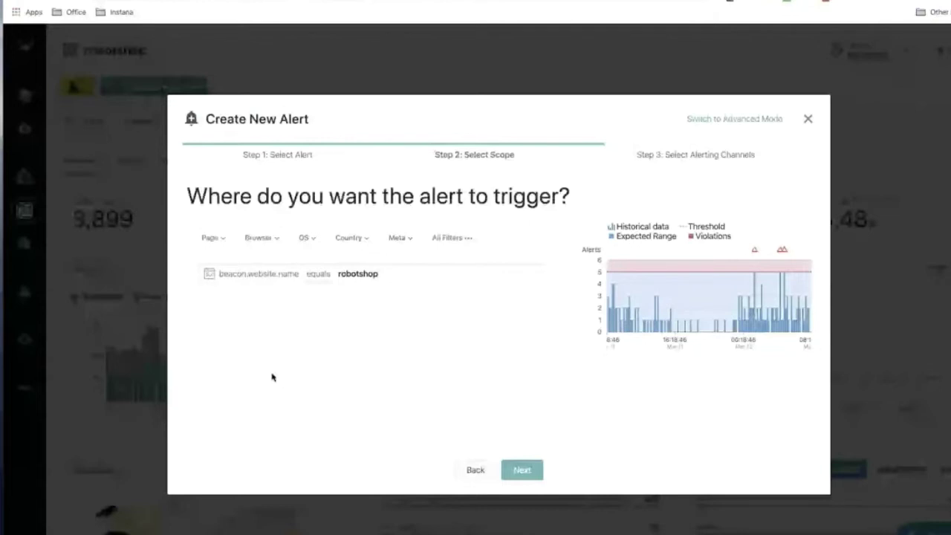
pyautogui.click(349, 237)
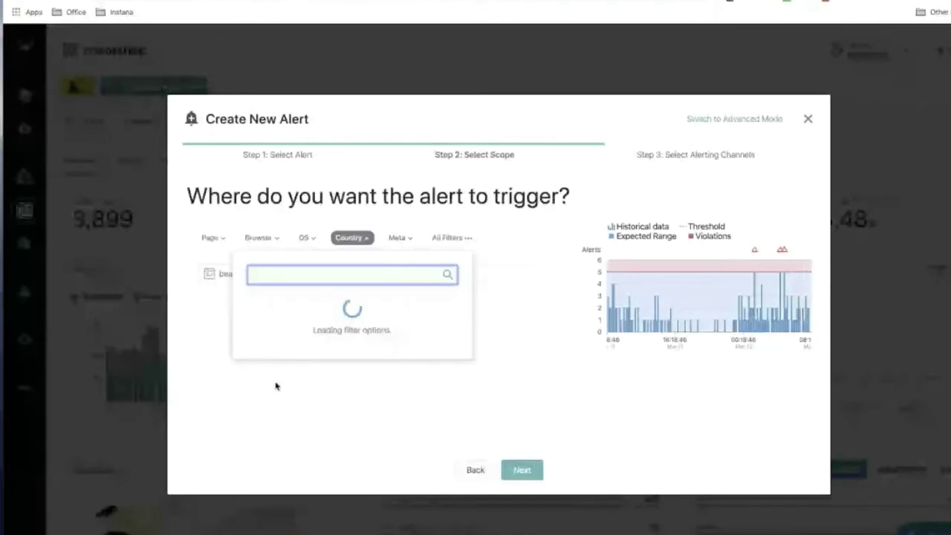
pyautogui.click(275, 386)
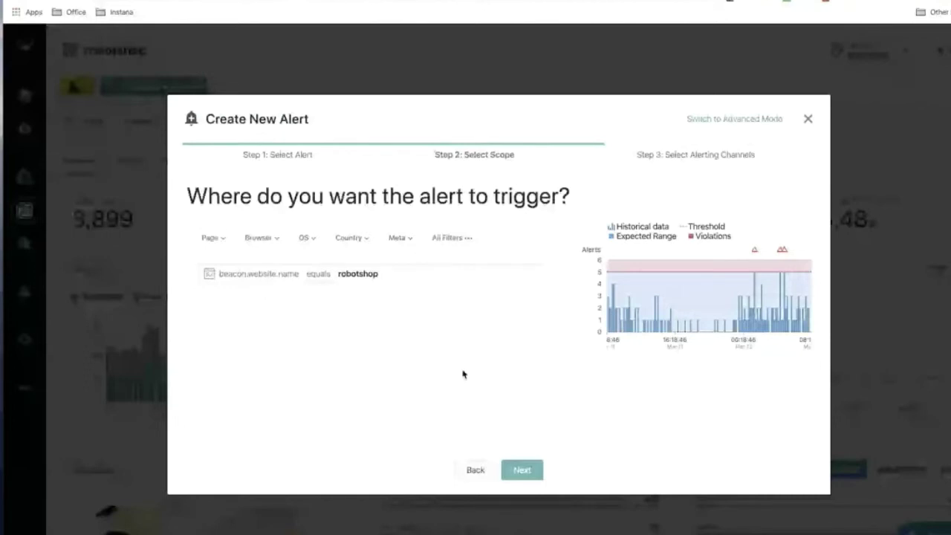
pyautogui.click(522, 470)
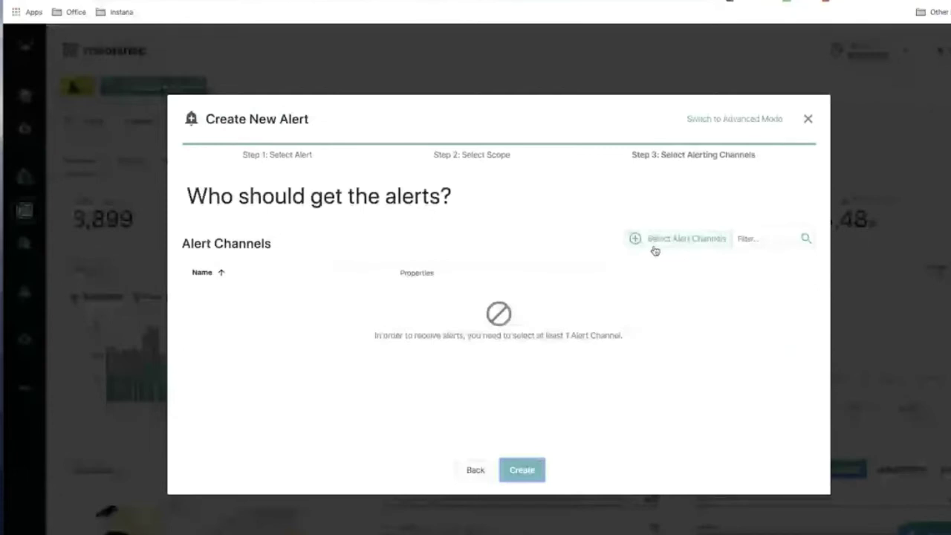
# Add Ops Team Email as the alert channel and create the alert
pyautogui.click(654, 248)
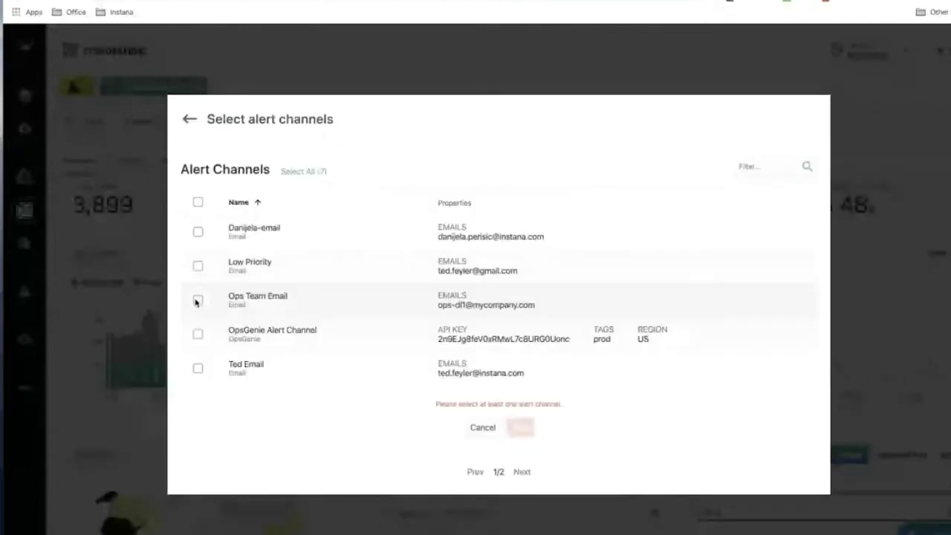
pyautogui.click(198, 300)
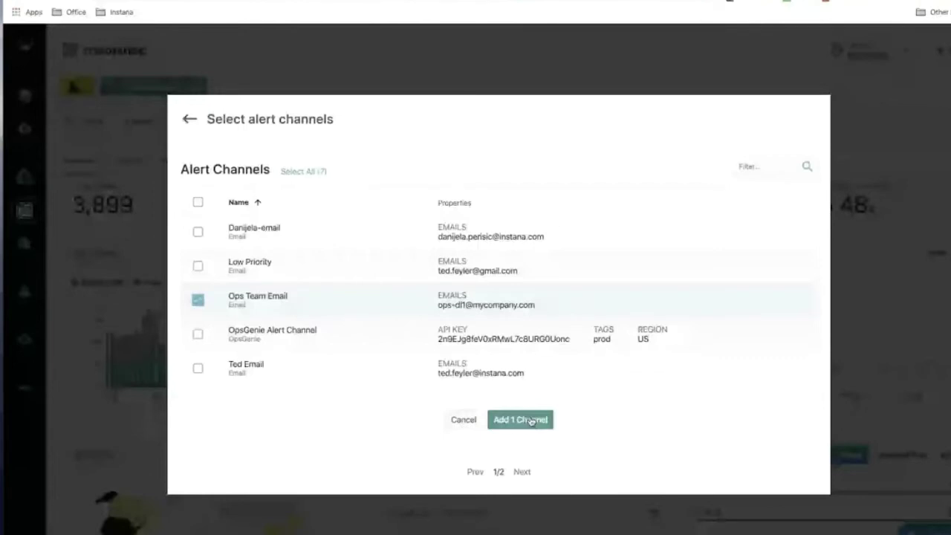
pyautogui.click(520, 420)
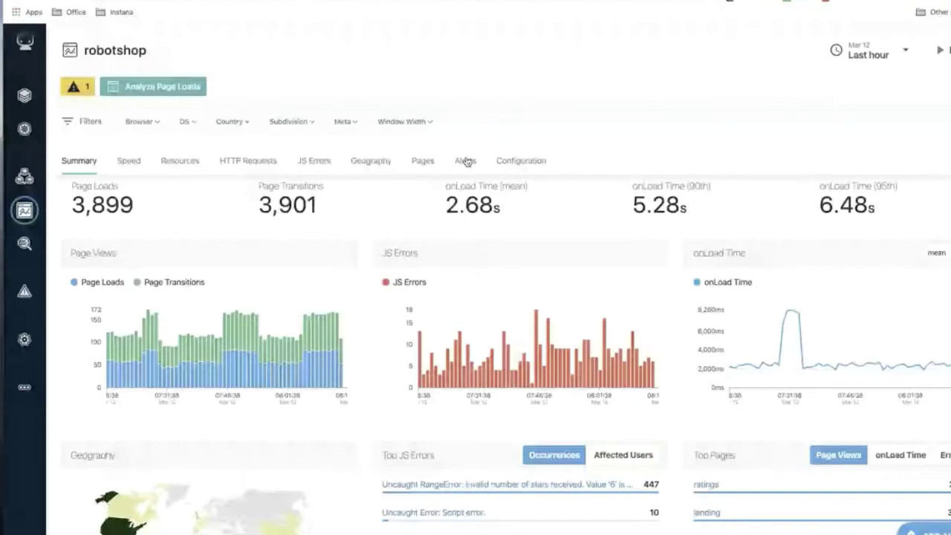
# Examine the configuration of the "JS Error(s): Uncaught Error: Script error." alert among robotshop's configured alerts
pyautogui.click(466, 161)
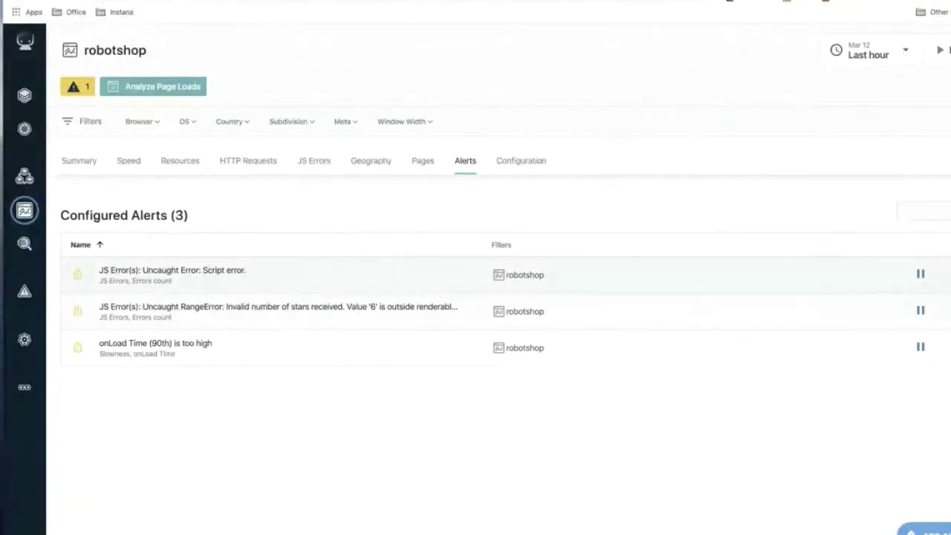
pyautogui.click(235, 275)
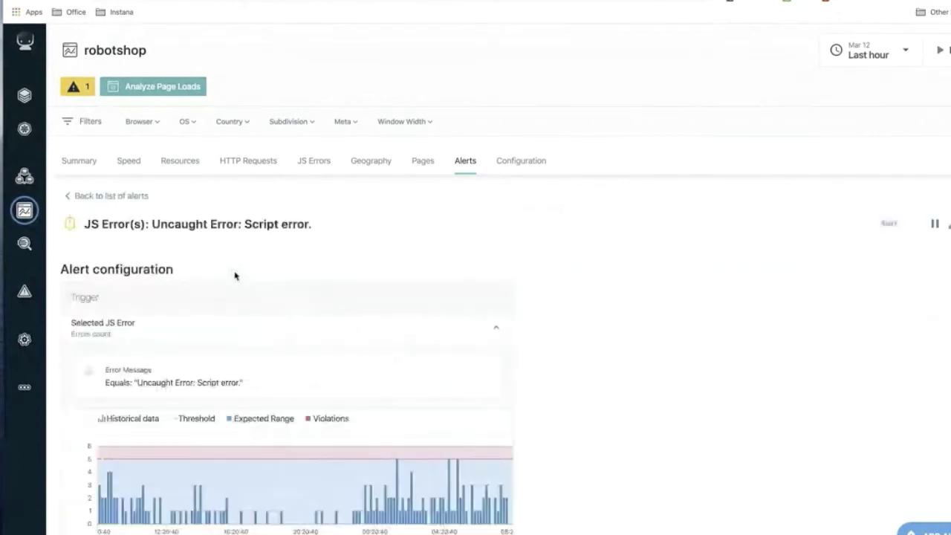
pyautogui.scroll(-1, 643, 290)
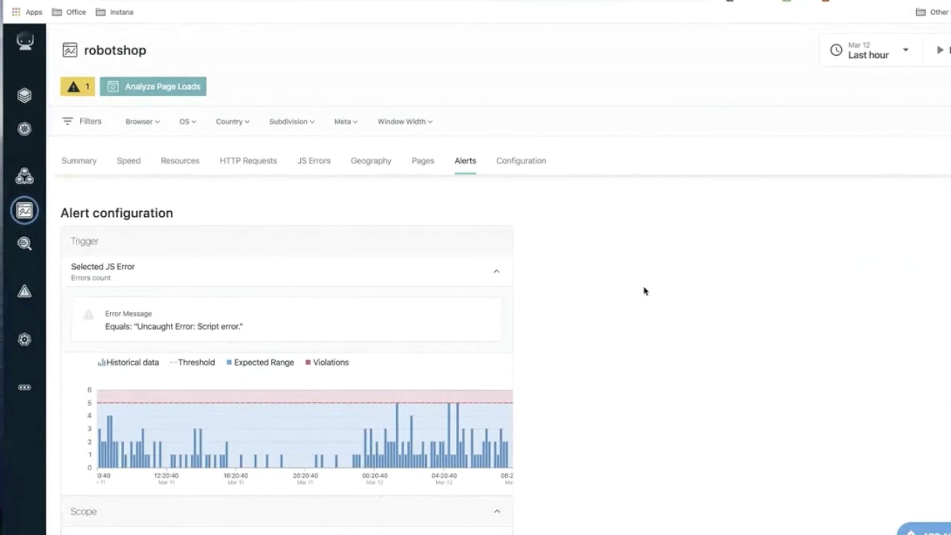
pyautogui.scroll(1, 644, 290)
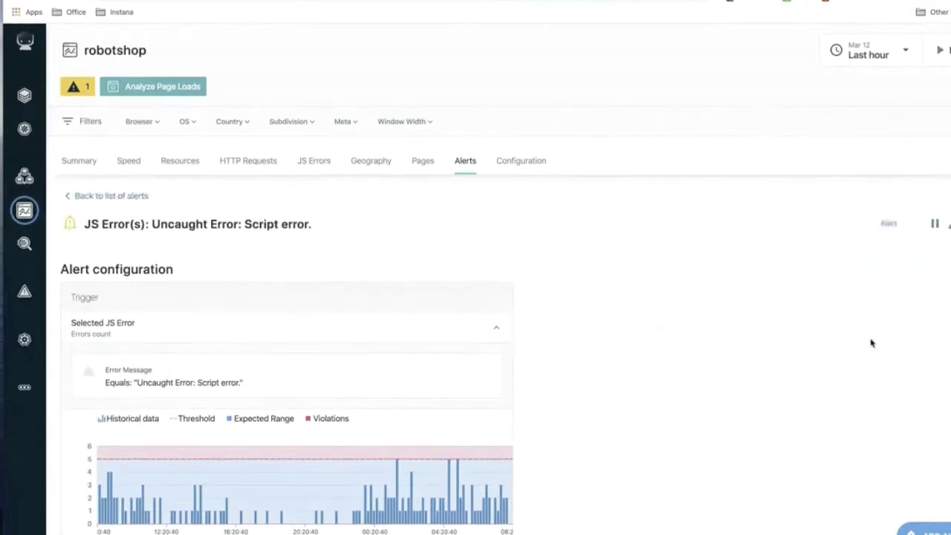
# Return to the list of alerts and remove the "JS Error(s): Uncaught Error: Script error." alert
pyautogui.click(128, 194)
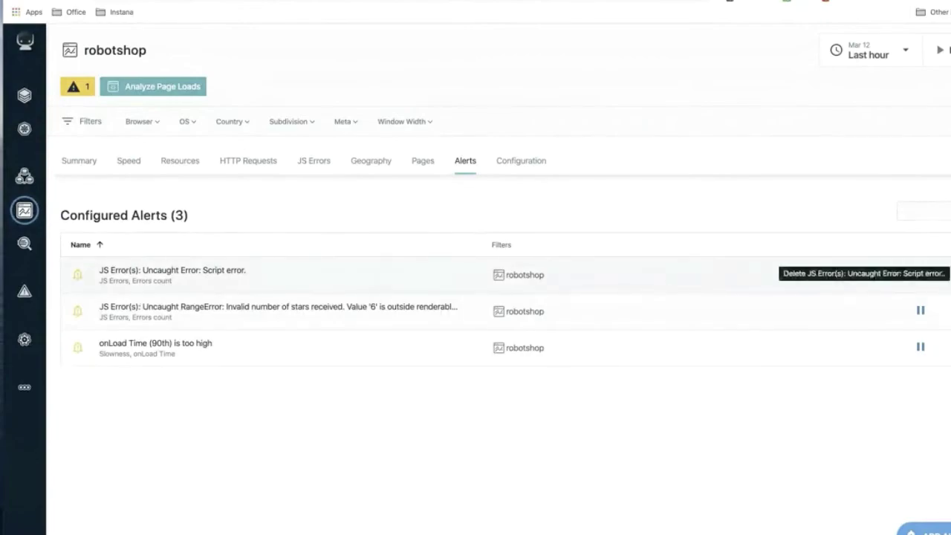
pyautogui.click(937, 274)
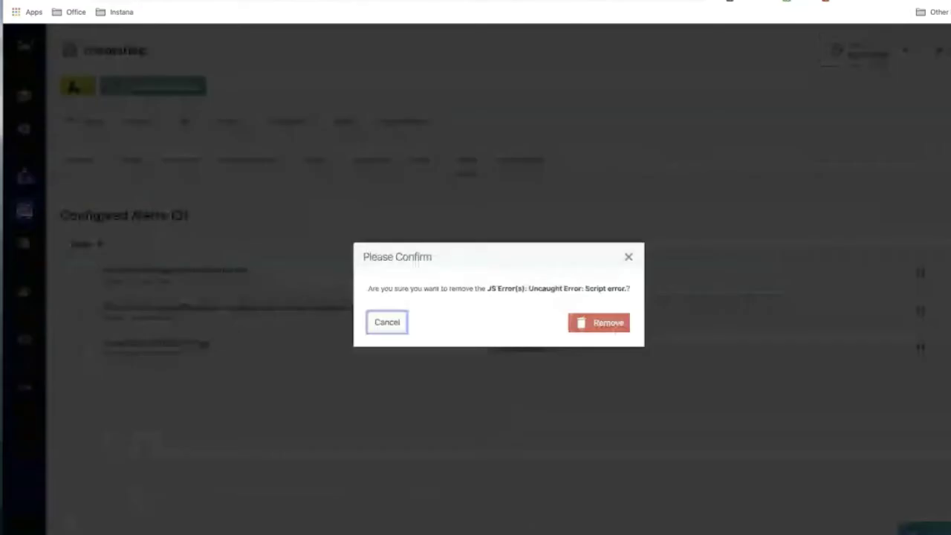
pyautogui.click(612, 324)
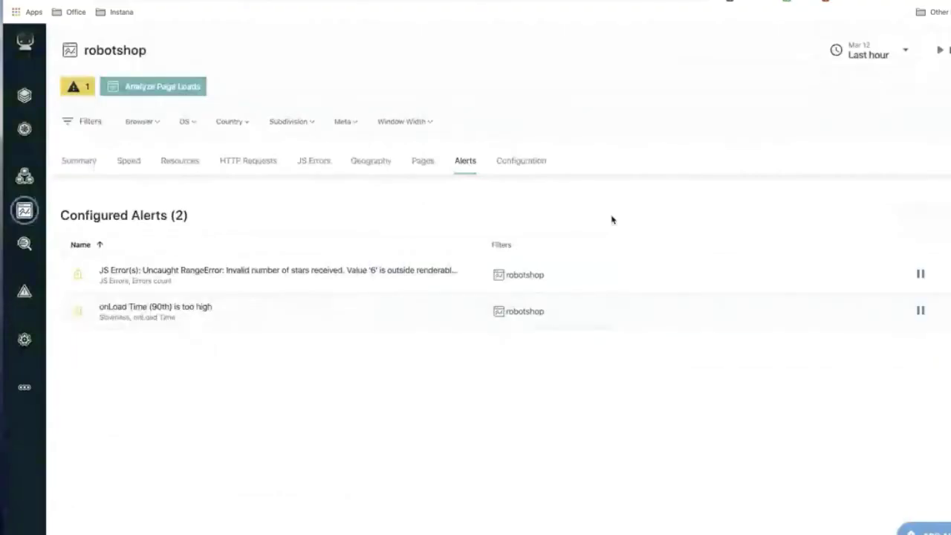
# Start a new alert from the robotshop summary, examine its settings in Advanced Mode, and close it unsaved
pyautogui.click(80, 164)
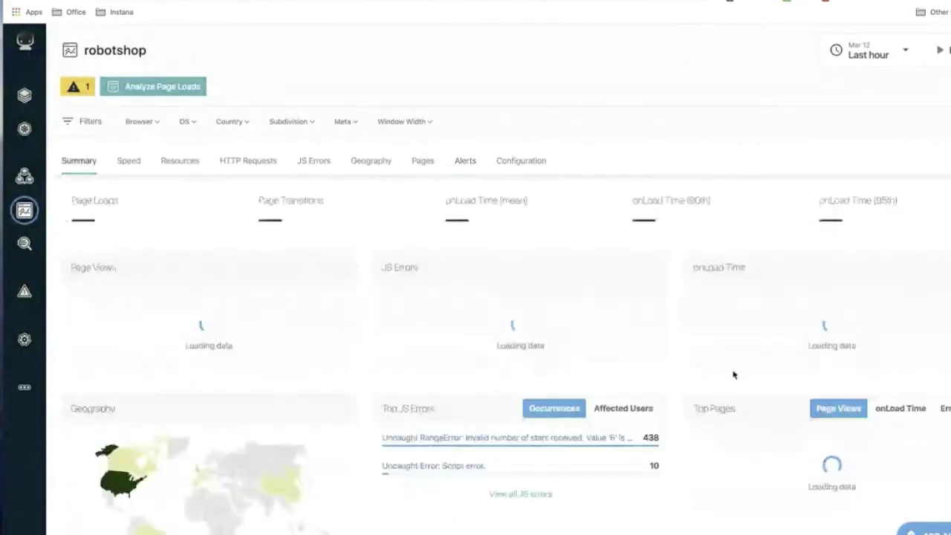
pyautogui.click(924, 530)
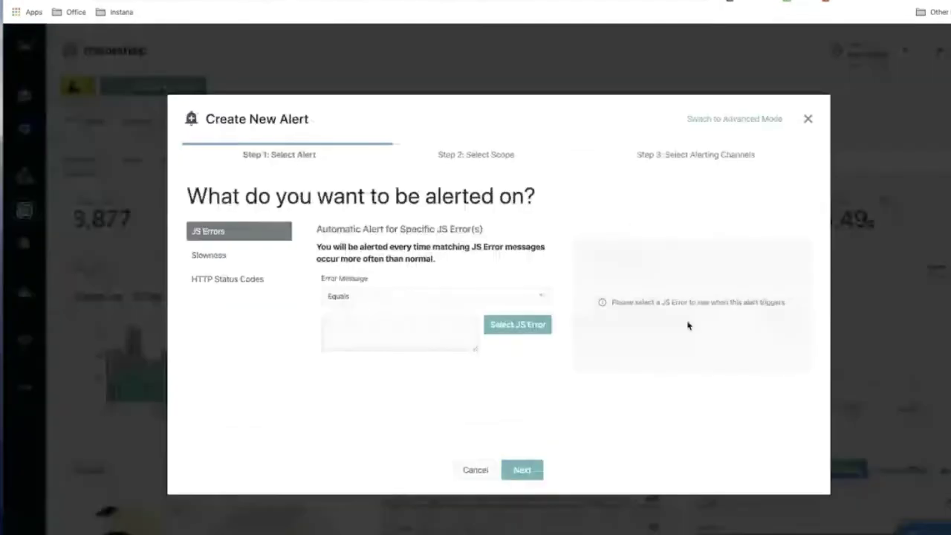
pyautogui.click(761, 119)
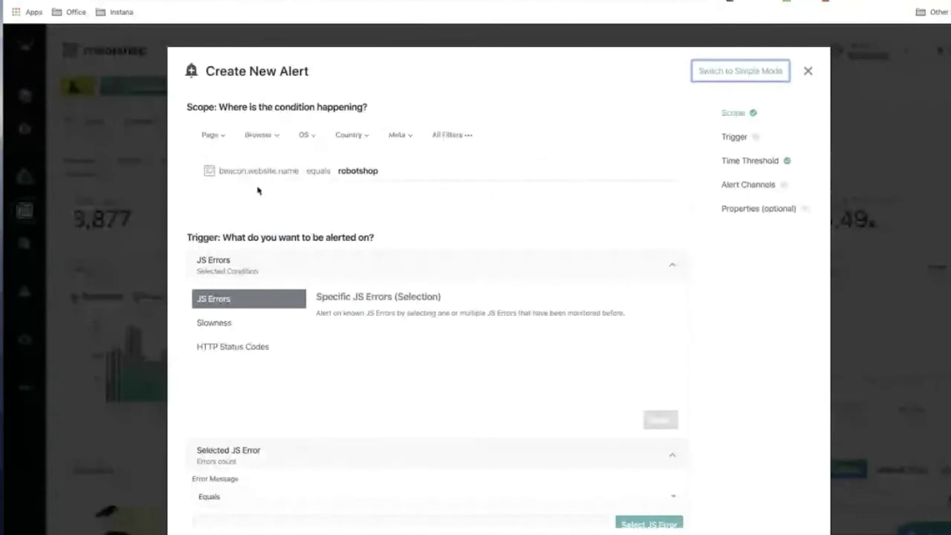
pyautogui.press('Escape')
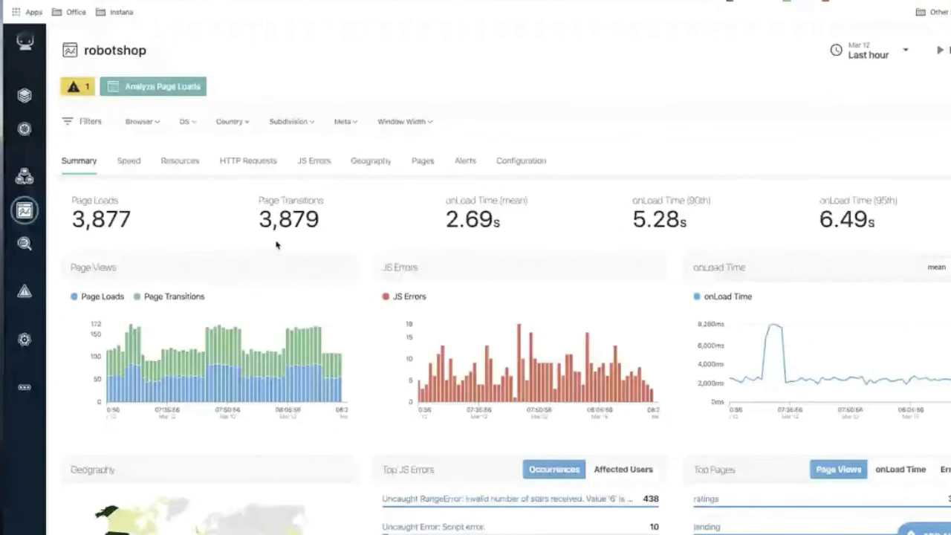
# Filter the robotshop dashboard by the Chrome browser and check the scope this gives a new alert
pyautogui.click(141, 121)
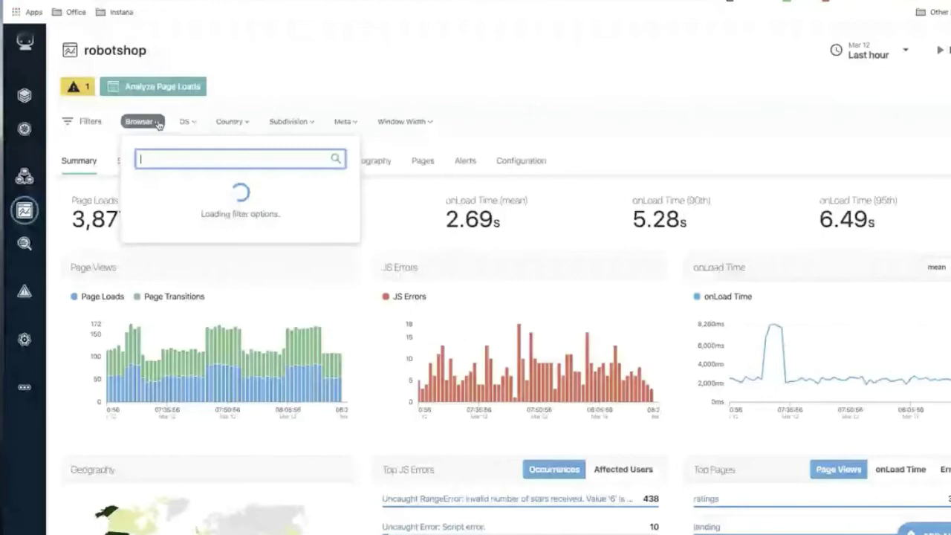
pyautogui.click(152, 187)
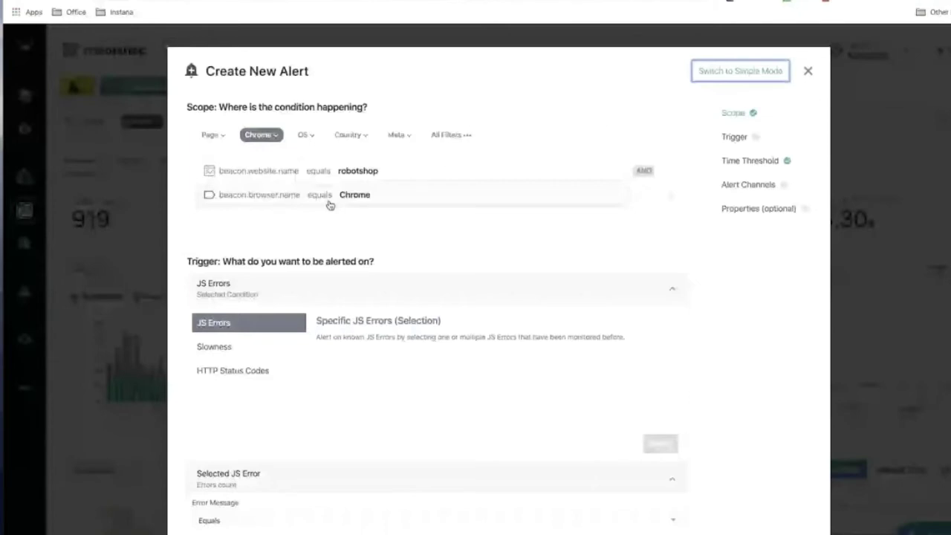
pyautogui.press('Escape')
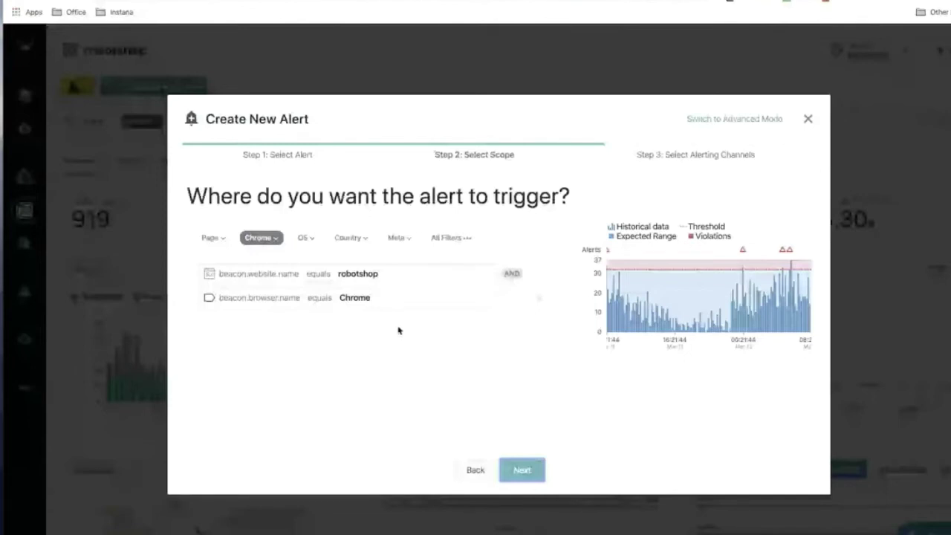
# Add the United Kingdom country filter to the dashboard, check the scope of a new alert for Any JS error, and discard the alert
pyautogui.press('Escape')
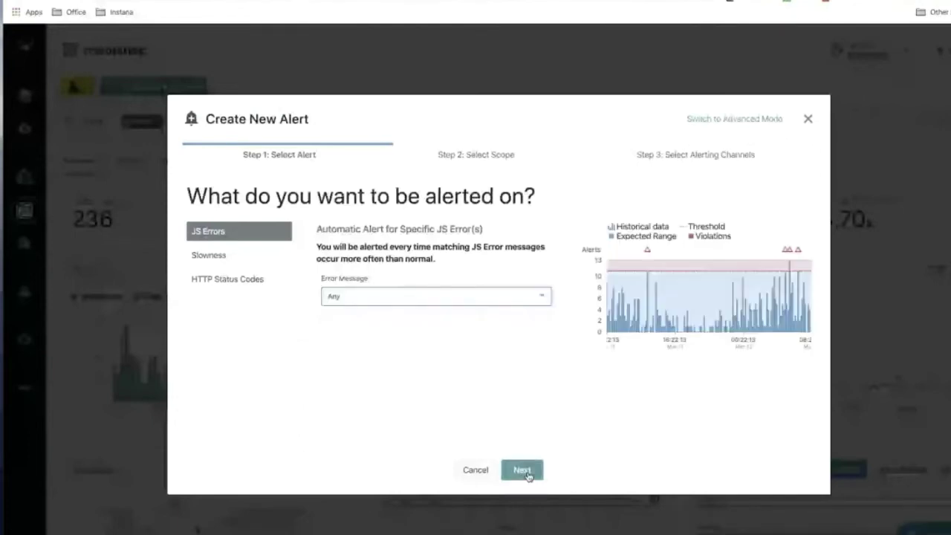
pyautogui.click(522, 470)
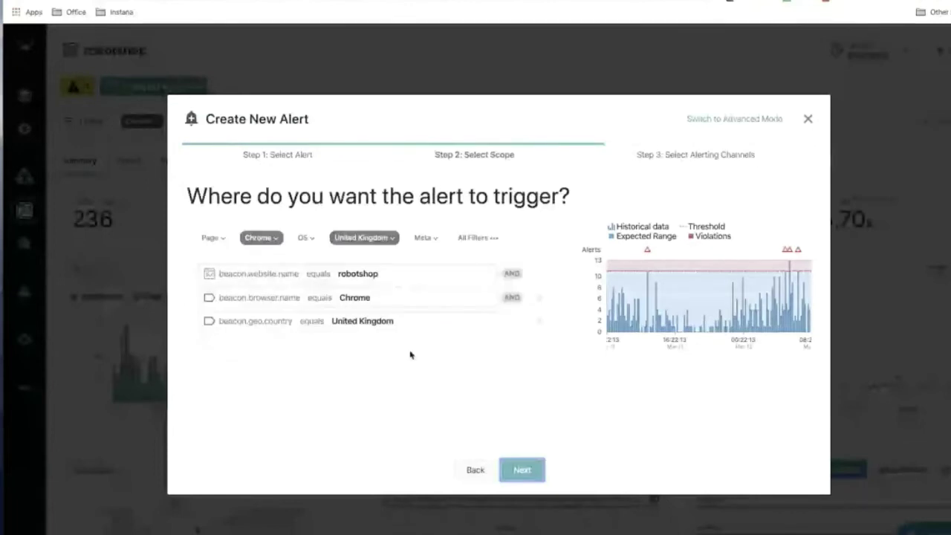
pyautogui.click(808, 118)
# Remove the Chrome browser filter and the United Kingdom country filter from the robotshop dashboard
pyautogui.click(159, 123)
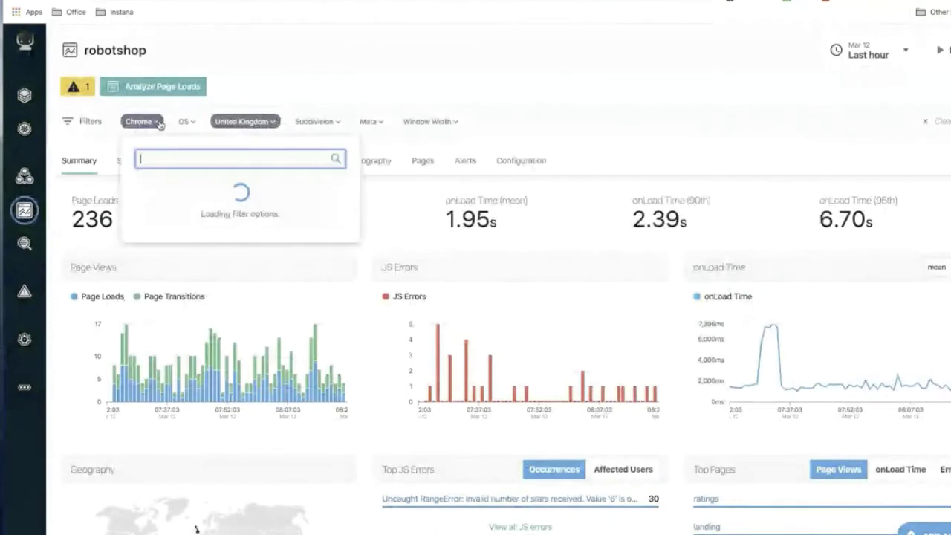
pyautogui.click(202, 184)
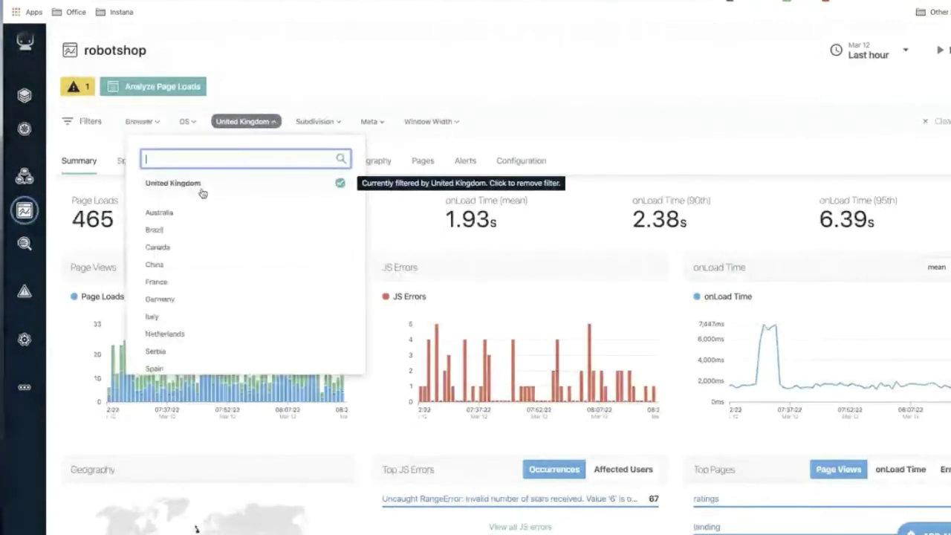
pyautogui.click(202, 191)
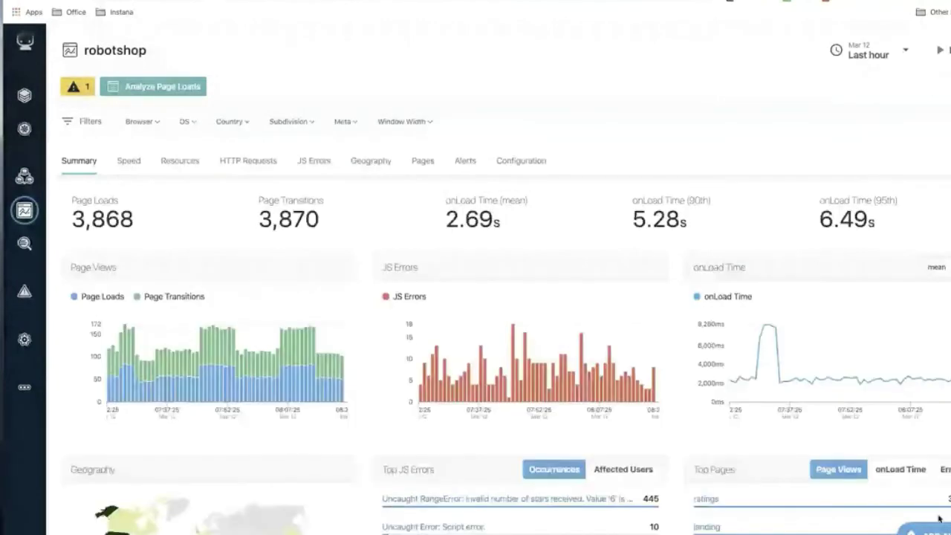
# Start a new robotshop alert in Advanced Mode, set its JS error message condition to Any, and examine the historical data chart
pyautogui.click(928, 529)
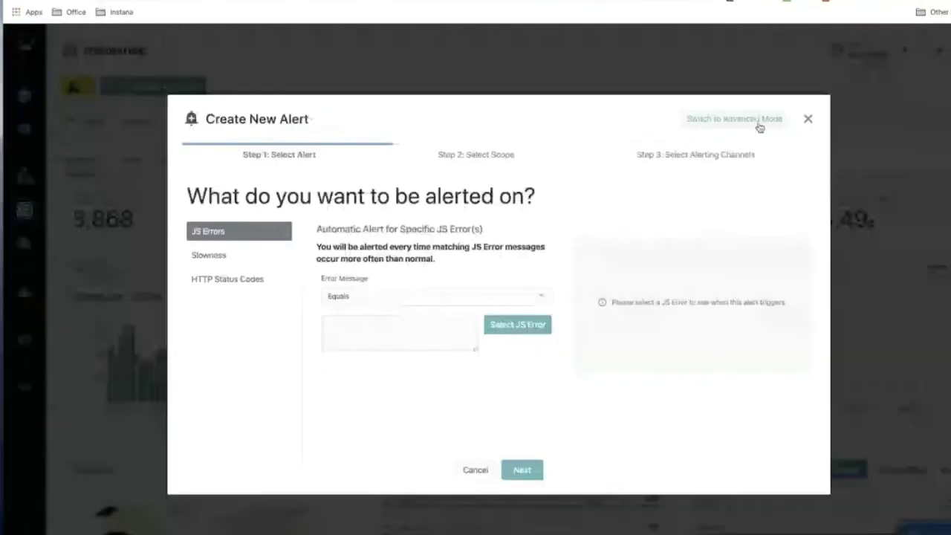
pyautogui.click(757, 119)
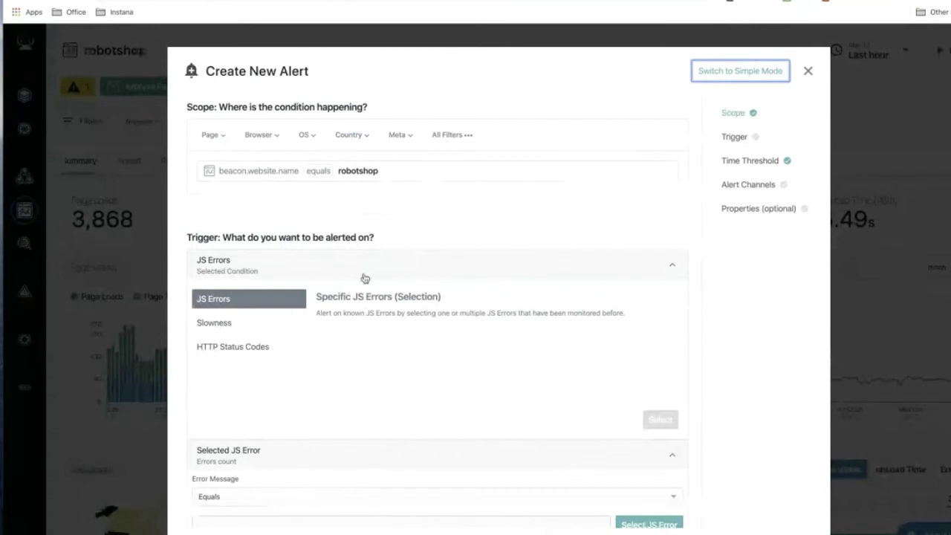
pyautogui.scroll(-3, 492, 318)
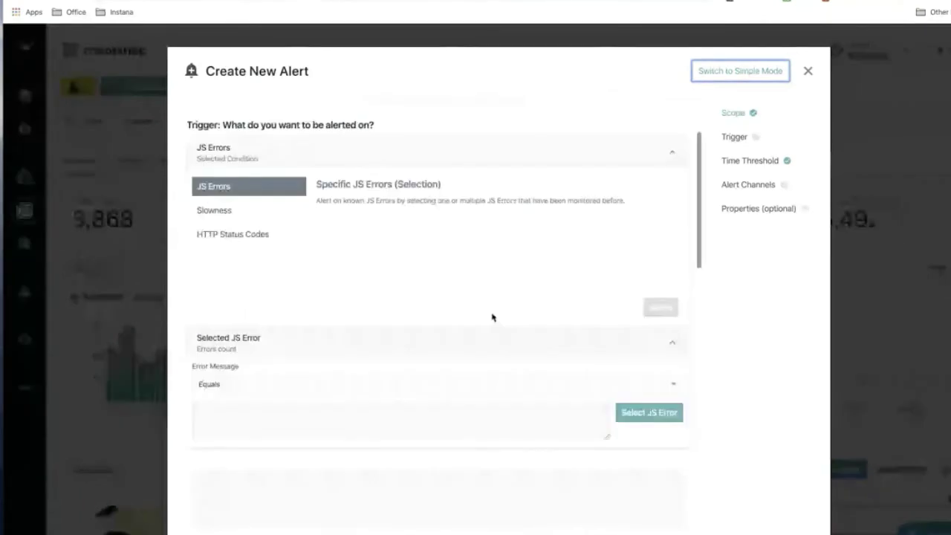
pyautogui.scroll(-3, 492, 318)
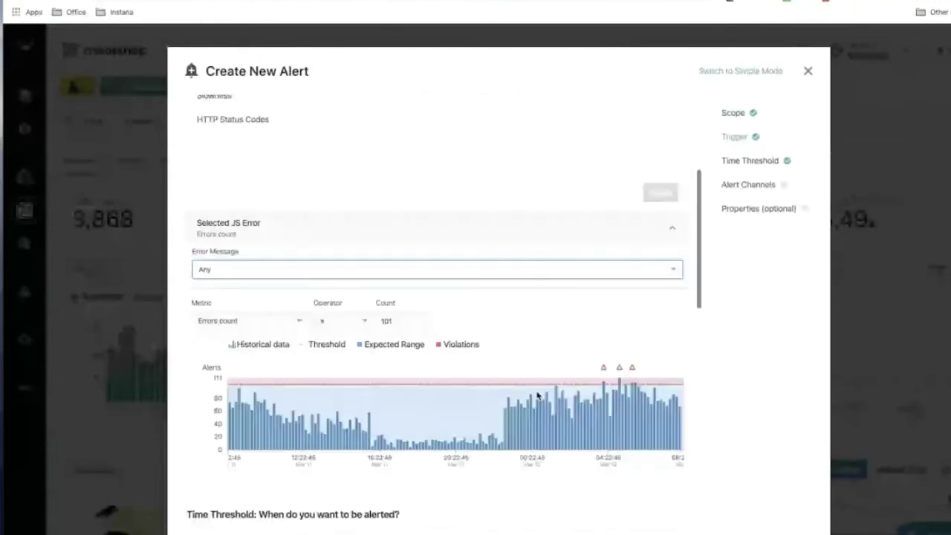
pyautogui.moveTo(535, 391)
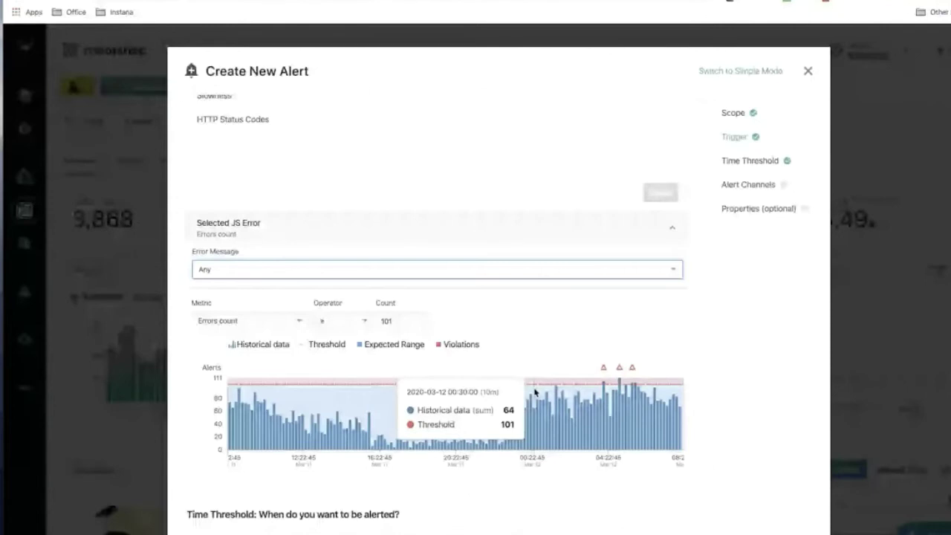
# Set the errors count threshold of the alert to 100 and check the metric selection
pyautogui.click(406, 321)
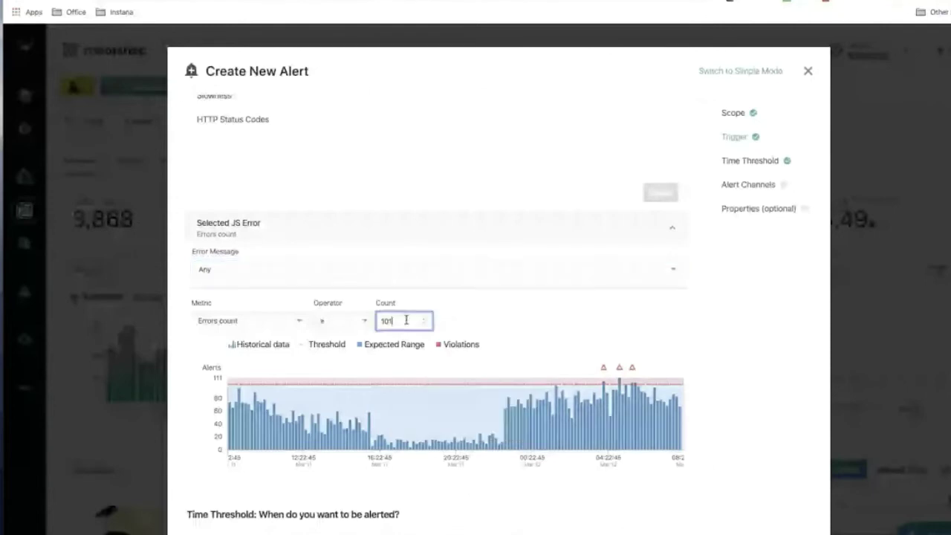
pyautogui.press('BackSpace')
pyautogui.press('BackSpace')
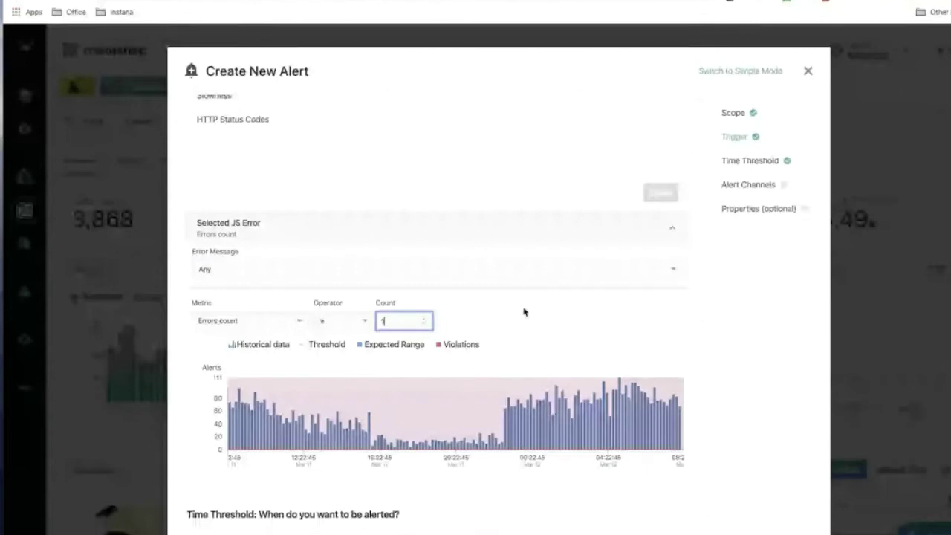
pyautogui.write('00')
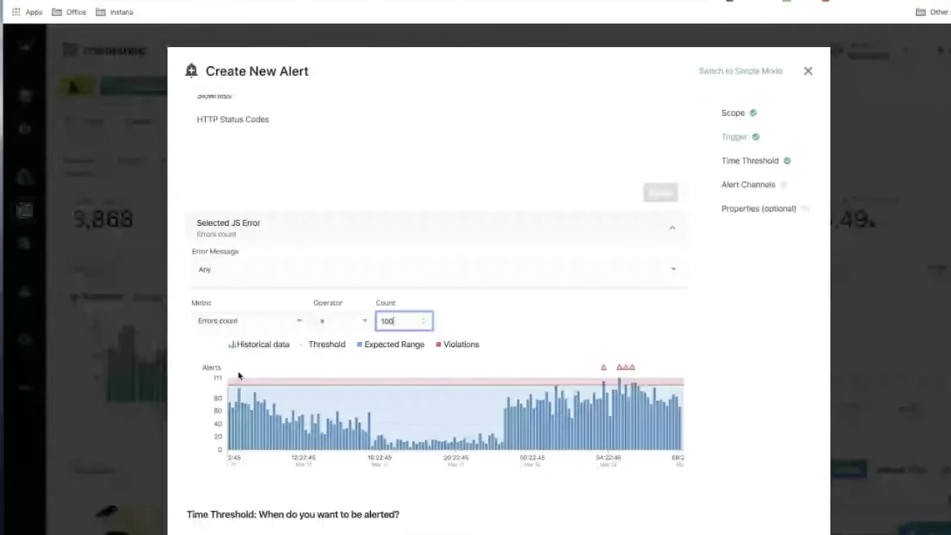
pyautogui.click(298, 327)
pyautogui.click(568, 318)
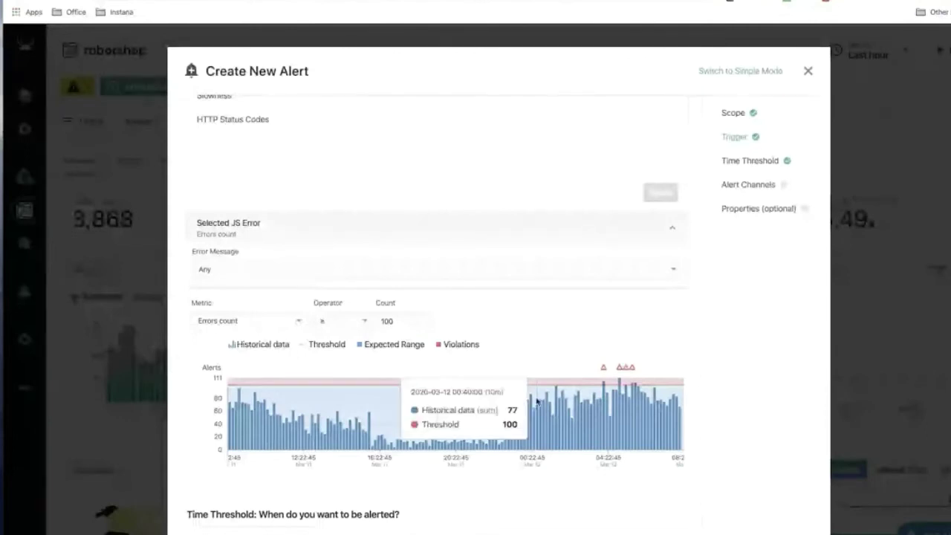
# Set the persistence time window to 30 min and switch the time threshold to every time the condition triggers a specified amount of times
pyautogui.scroll(-3, 534, 393)
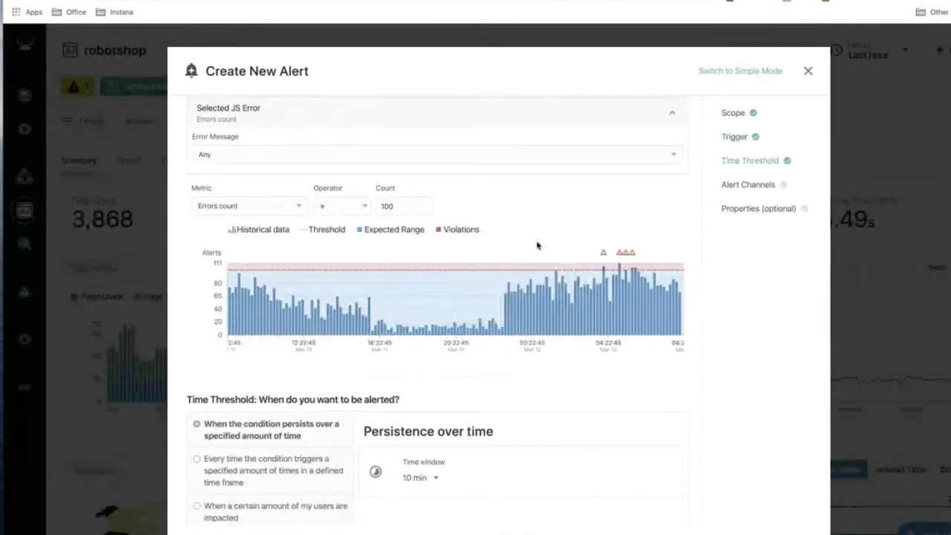
pyautogui.scroll(-3, 538, 245)
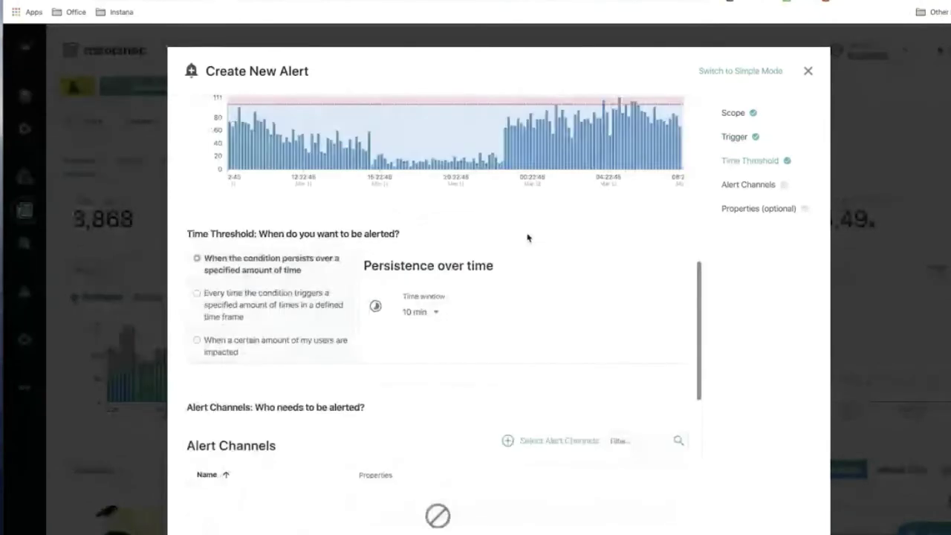
pyautogui.scroll(1, 309, 277)
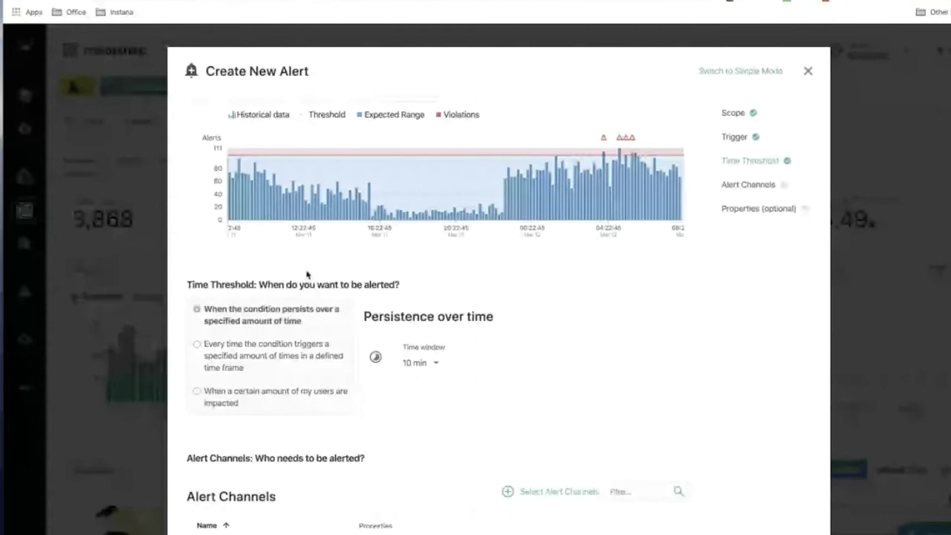
pyautogui.click(421, 362)
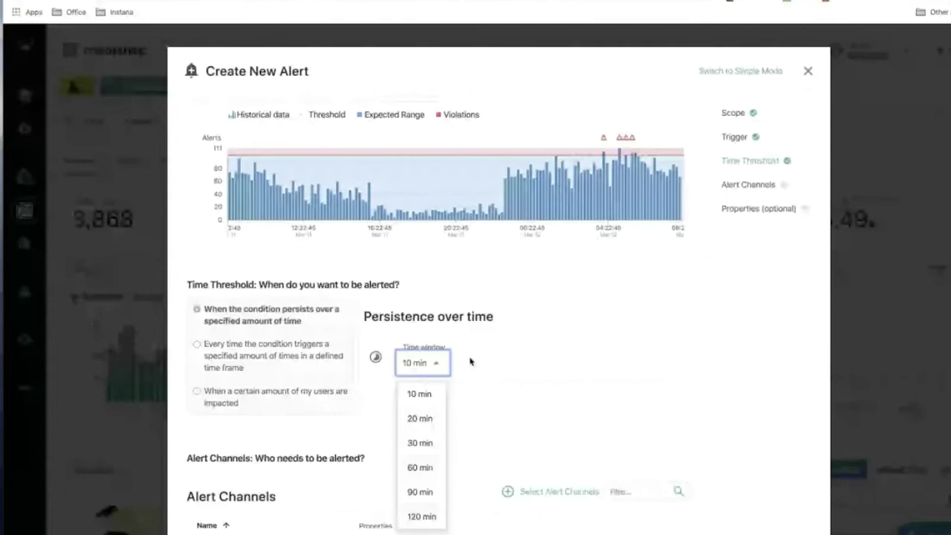
pyautogui.click(421, 443)
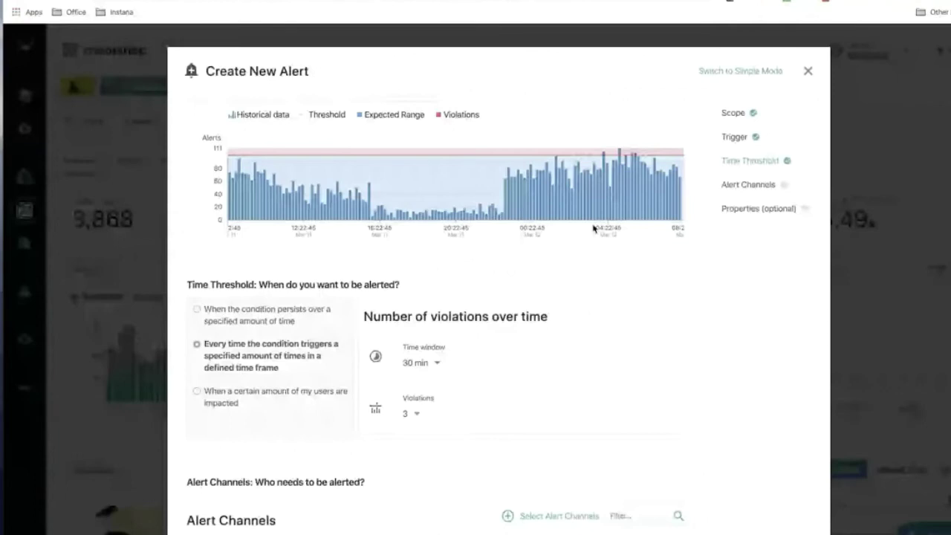
# Try 2 and finally 1 as the number of violations required within the 30 min time window
pyautogui.scroll(-1, 441, 361)
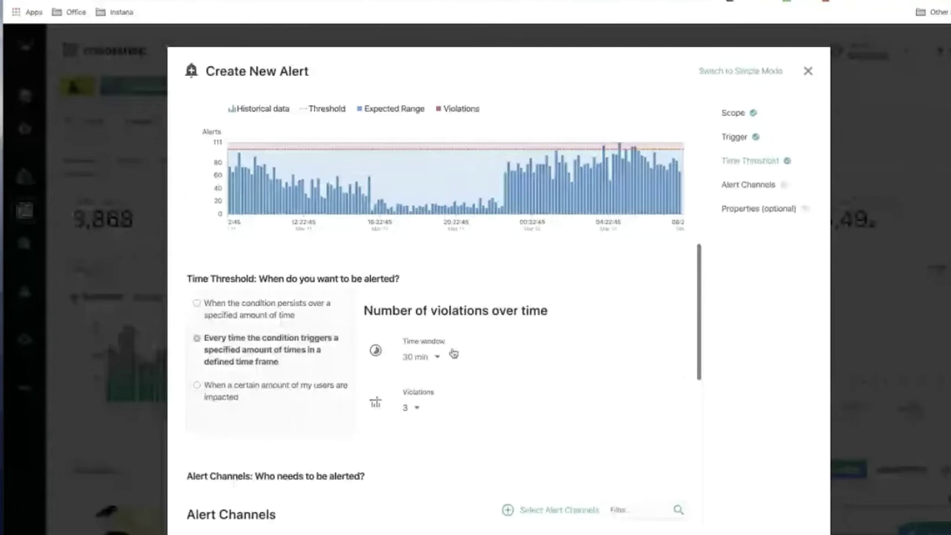
pyautogui.click(413, 410)
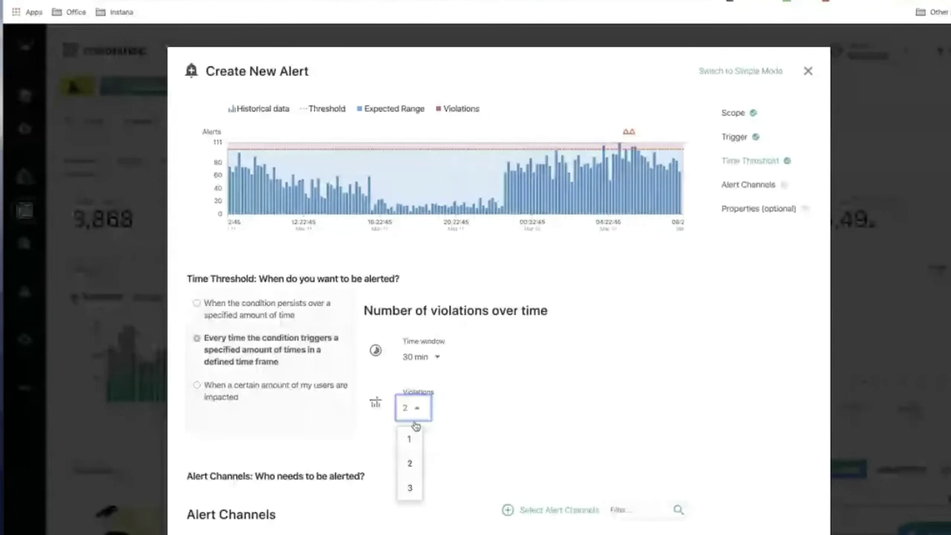
pyautogui.click(409, 438)
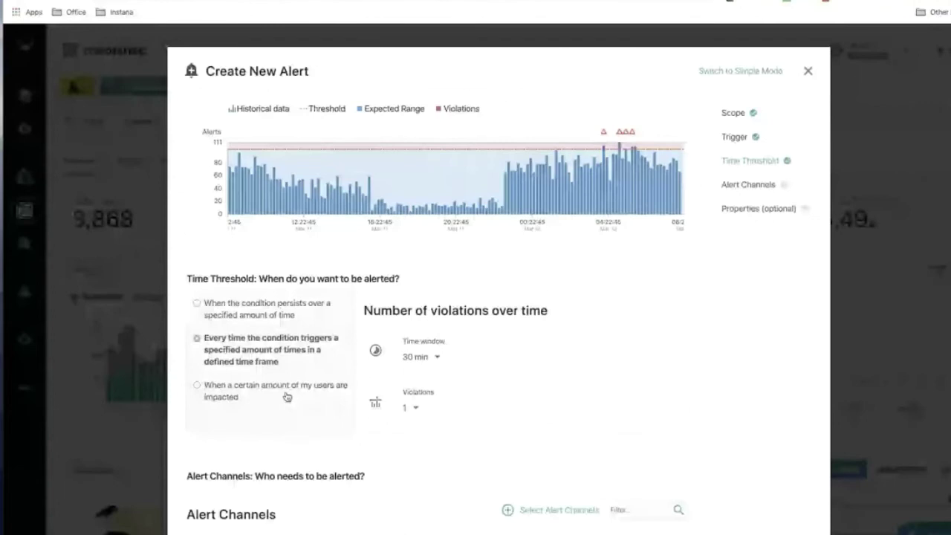
# Base the time threshold on a certain amount of users being impacted, and review the alert channels and additional alert properties
pyautogui.click(287, 396)
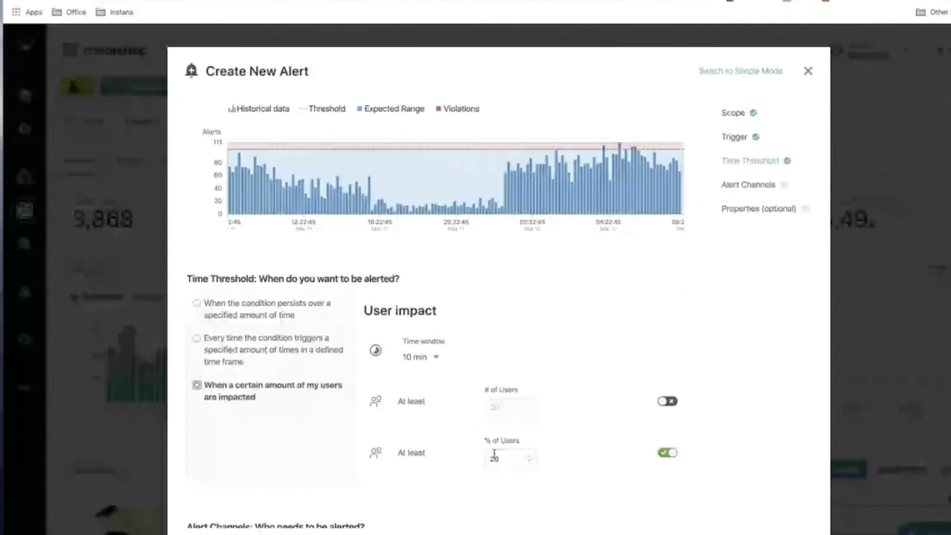
pyautogui.scroll(-2, 439, 461)
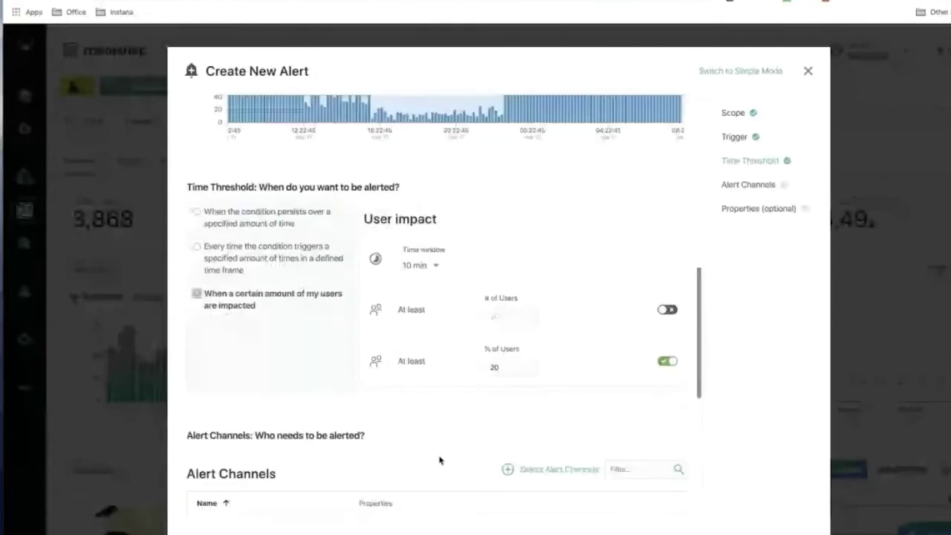
pyautogui.scroll(-4, 438, 461)
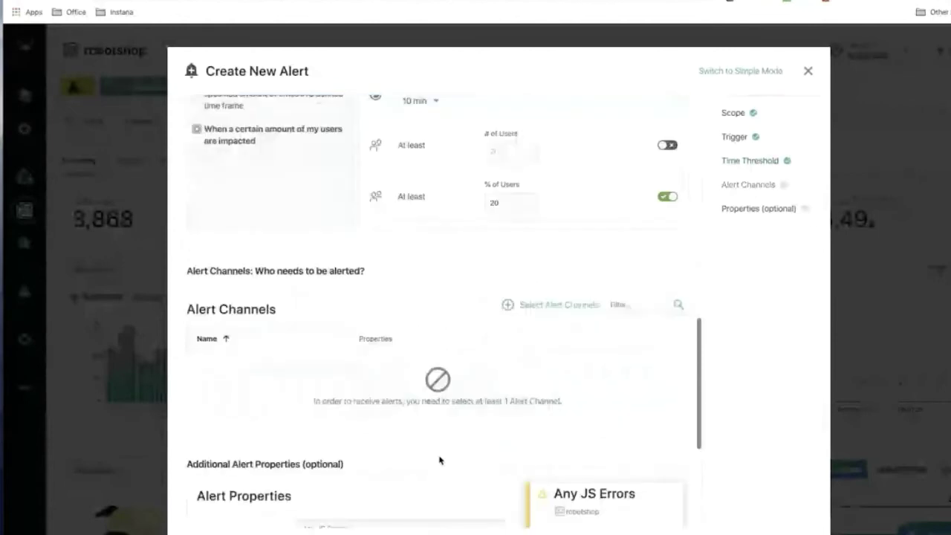
pyautogui.scroll(1, 439, 460)
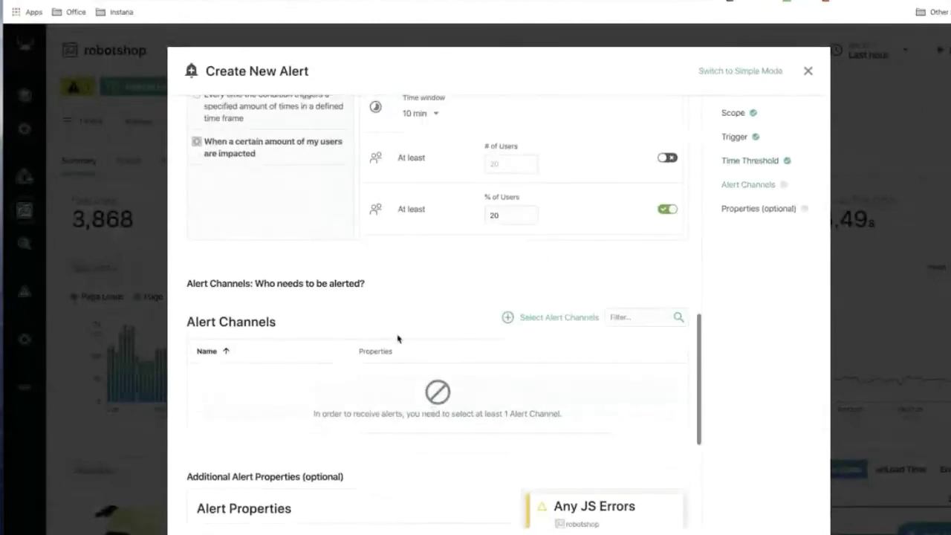
pyautogui.scroll(-1, 433, 421)
pyautogui.scroll(-4, 432, 421)
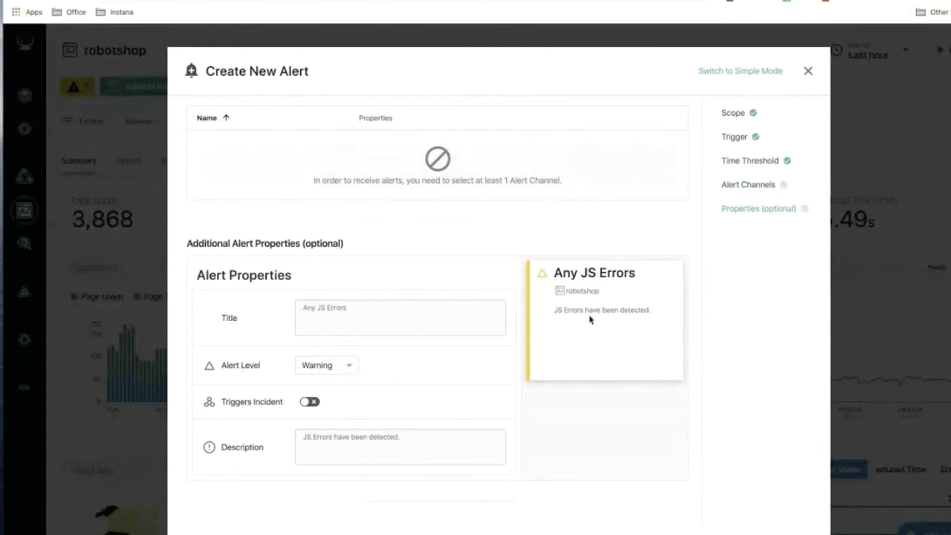
# Enter "dskljaslajsd" as the alert title and "more than 20% imapacted" as its description
pyautogui.write('.')
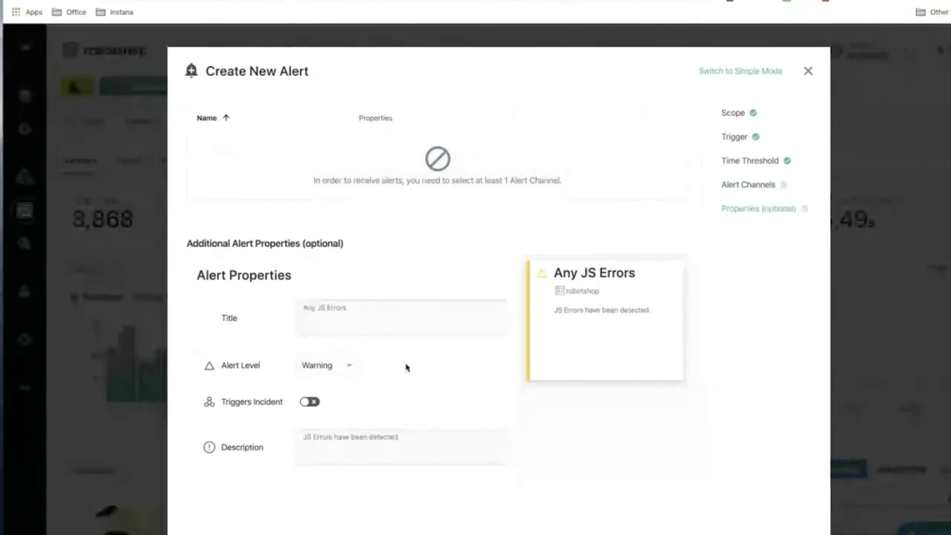
pyautogui.click(397, 307)
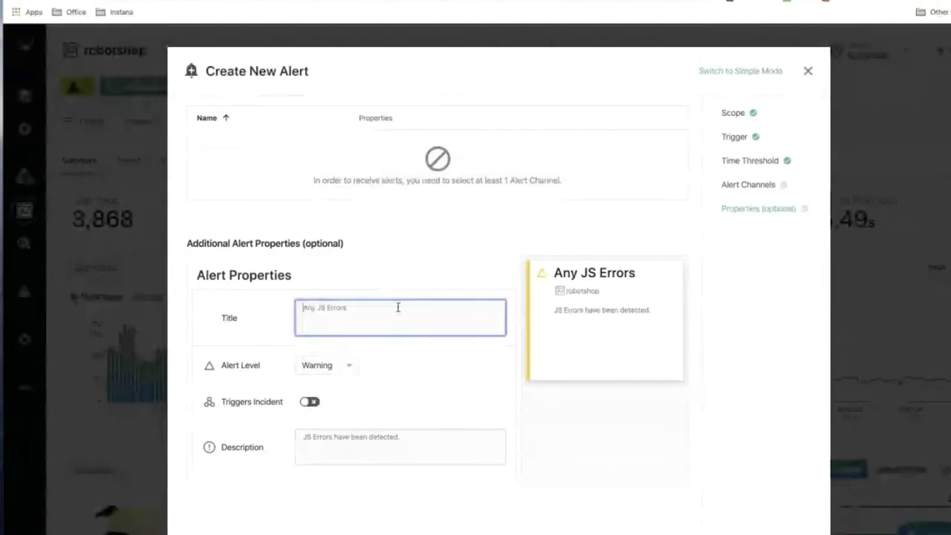
pyautogui.write('dskljaslajsd')
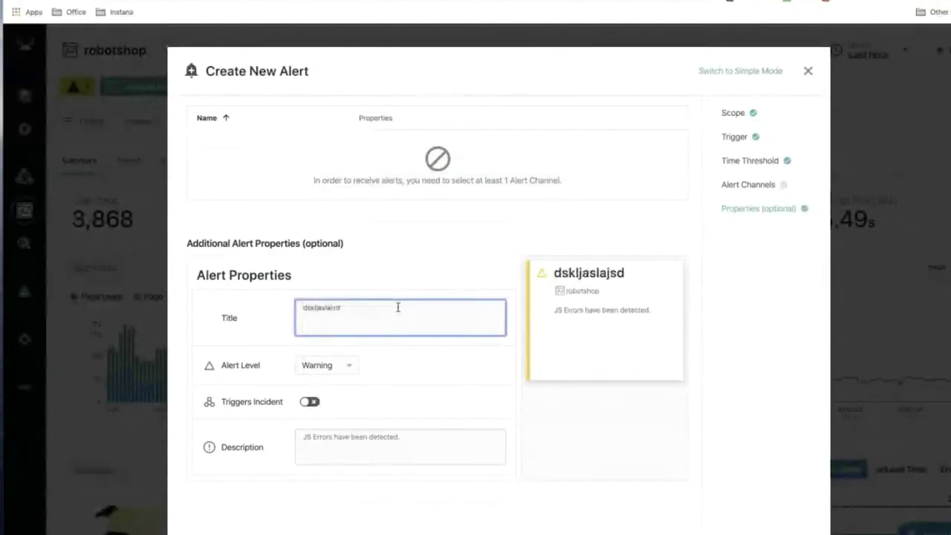
pyautogui.click(387, 439)
pyautogui.write('k')
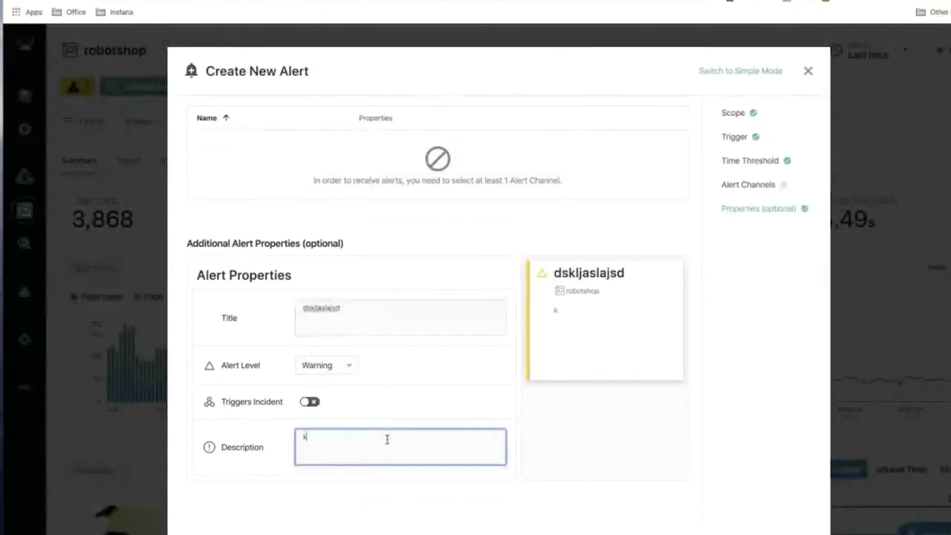
pyautogui.press('BackSpace')
pyautogui.write('more than 0')
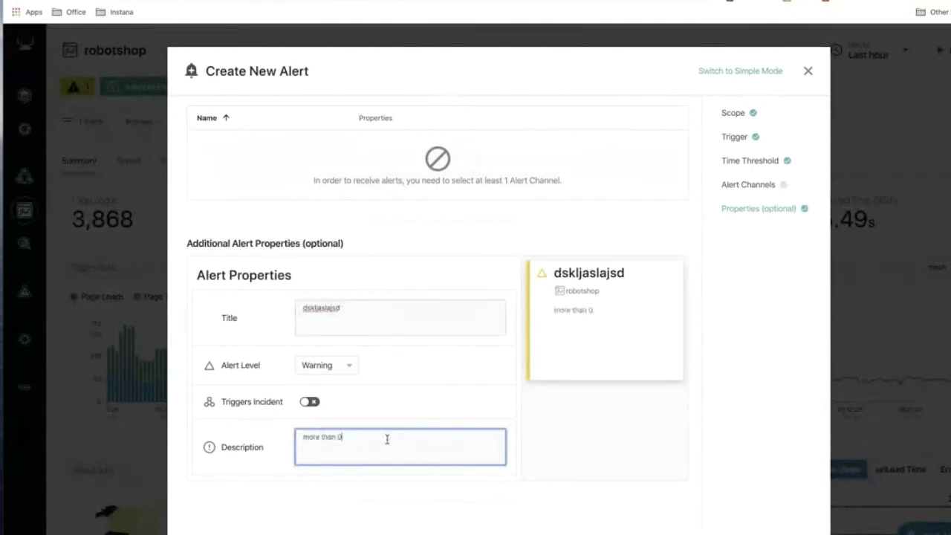
pyautogui.press('BackSpace')
pyautogui.write('20% impact')
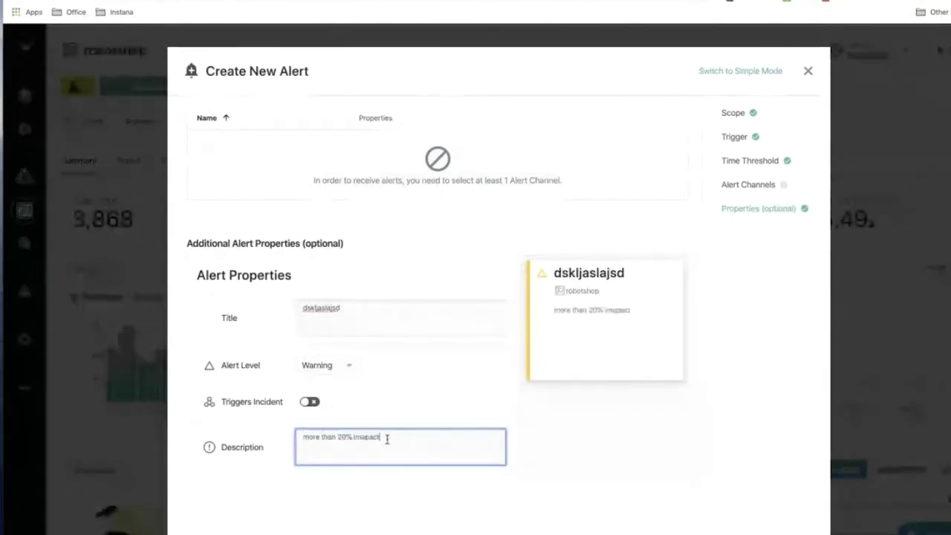
pyautogui.write('ed')
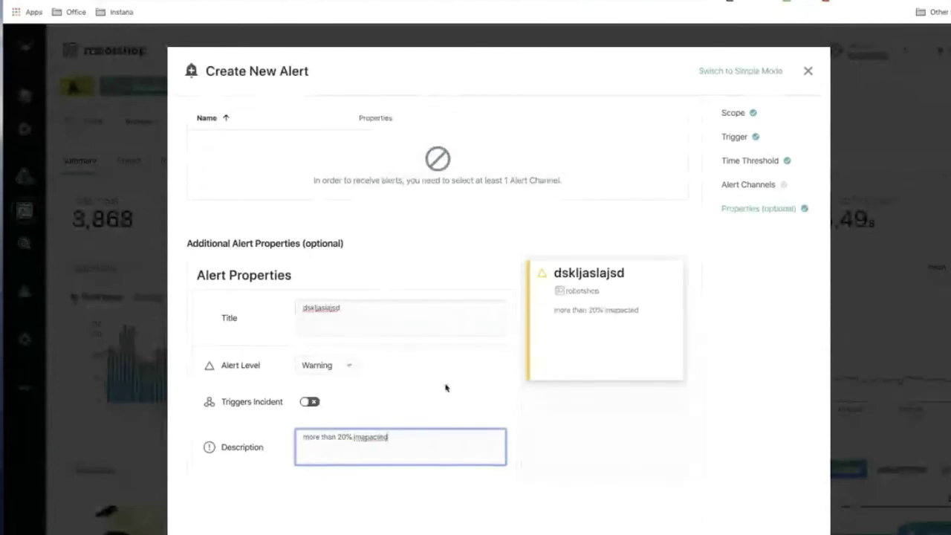
# Check the available alert levels without changing the level, and close the new alert unsaved
pyautogui.click(356, 370)
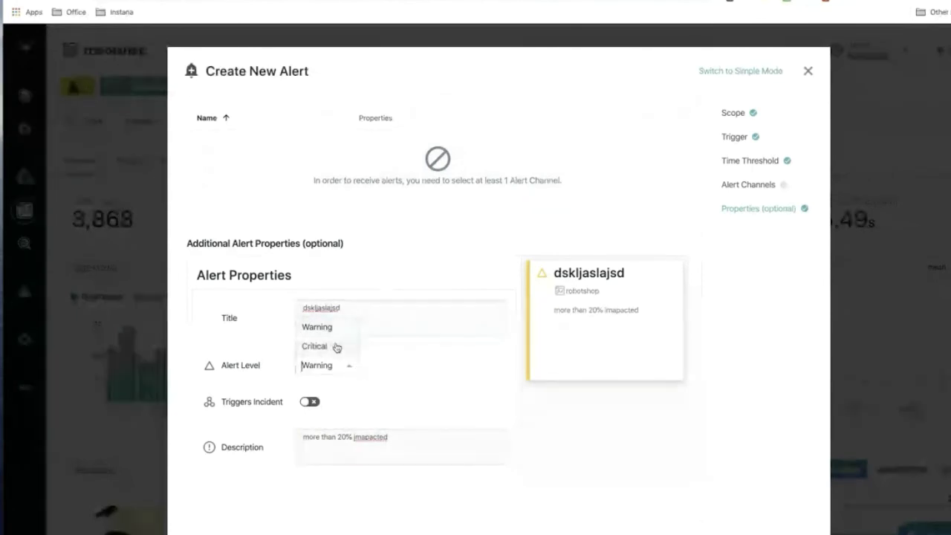
pyautogui.click(404, 369)
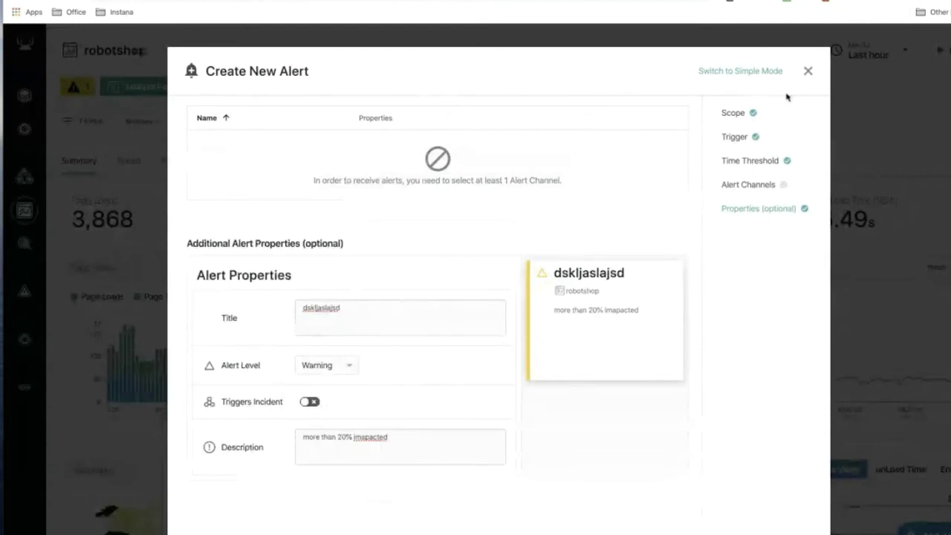
pyautogui.click(808, 71)
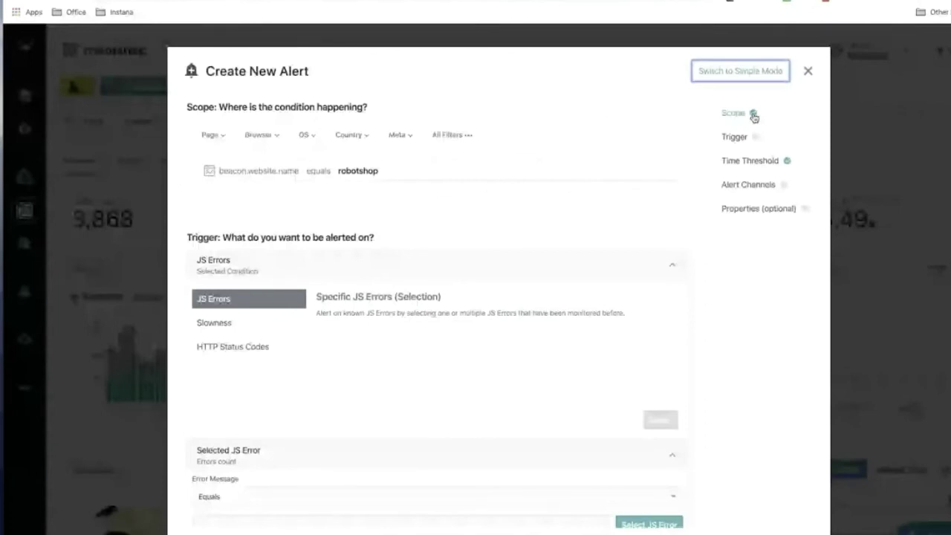
# Choose Slowness, measured by onLoad Time, as the trigger condition for the new robotshop alert
pyautogui.click(214, 323)
pyautogui.scroll(-2, 467, 239)
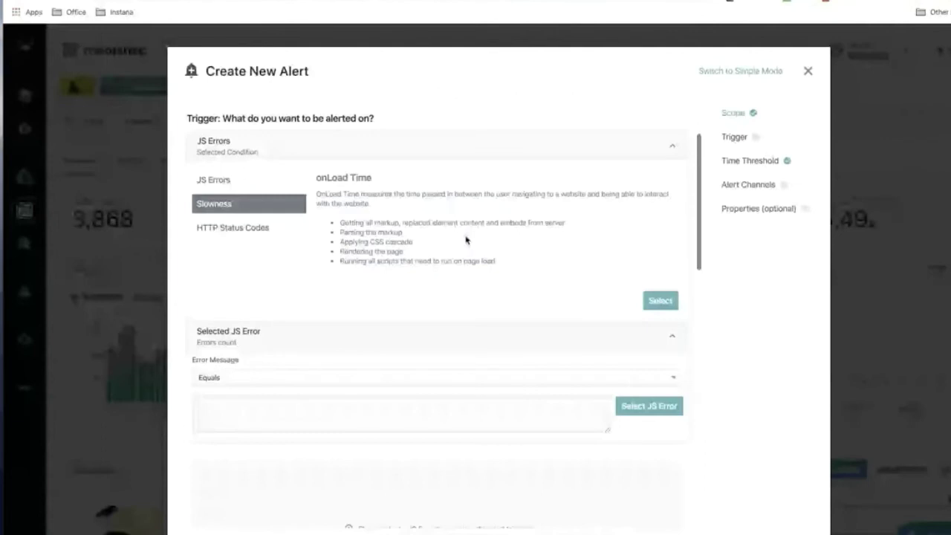
pyautogui.click(660, 300)
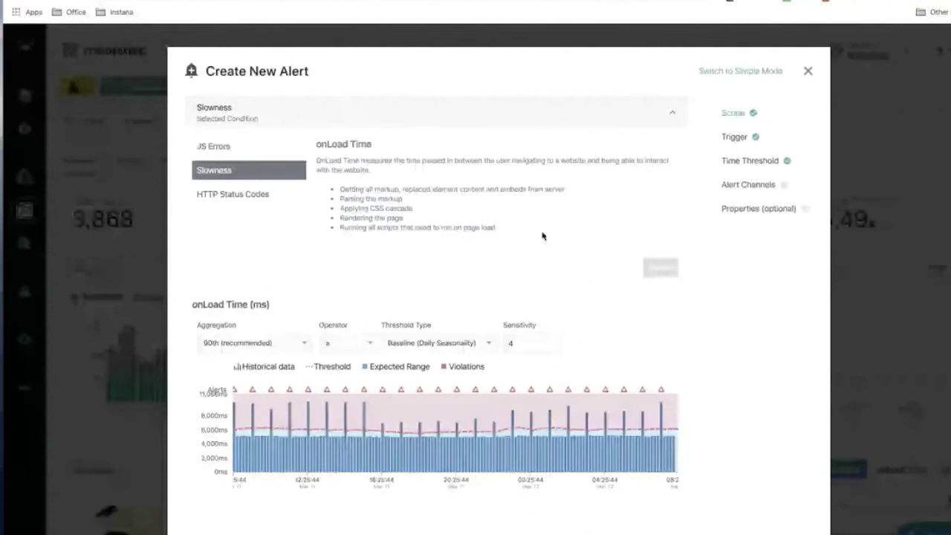
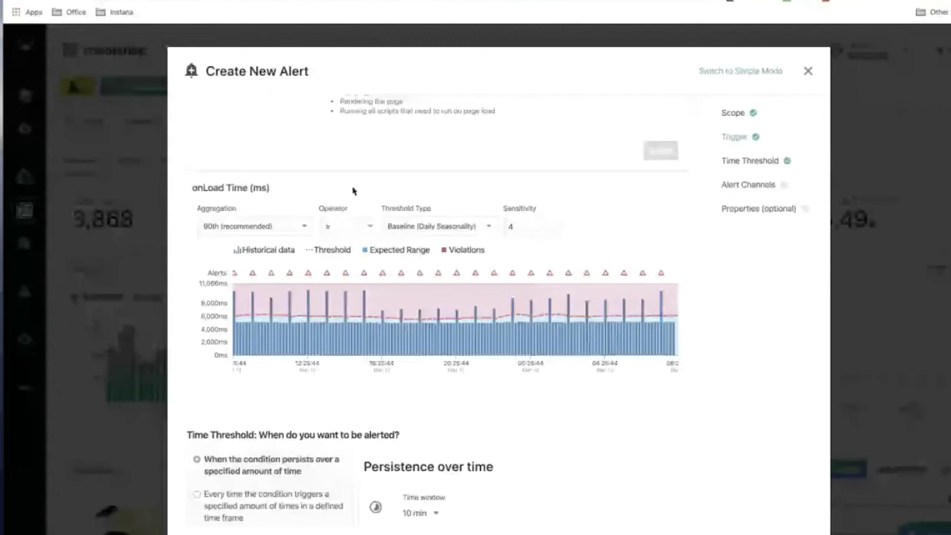
# With mean aggregation, try Baseline (Weekly Seasonality) and then Static Threshold as the onLoad Time threshold type
pyautogui.click(496, 231)
pyautogui.click(435, 208)
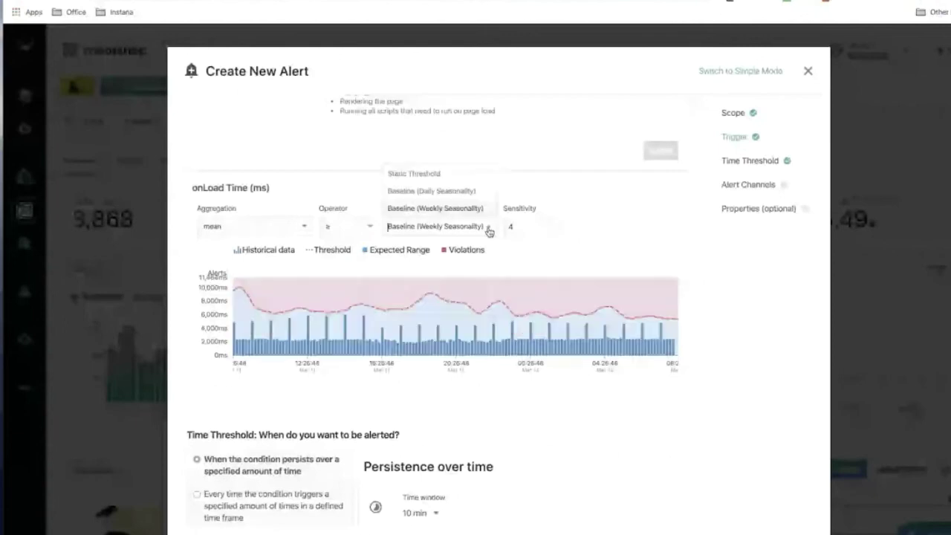
pyautogui.click(450, 175)
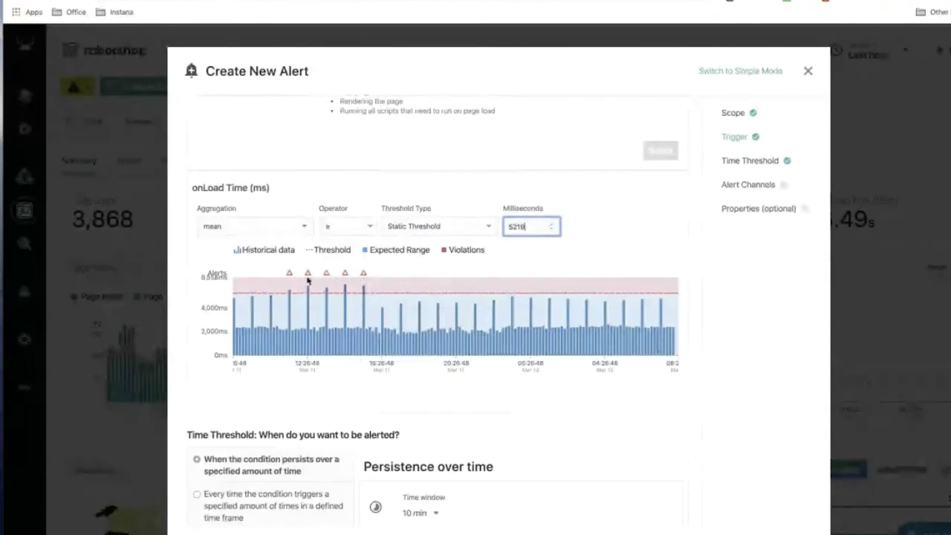
# Try 6000 and finally 5000 milliseconds as the static onLoad Time threshold
pyautogui.moveTo(374, 295)
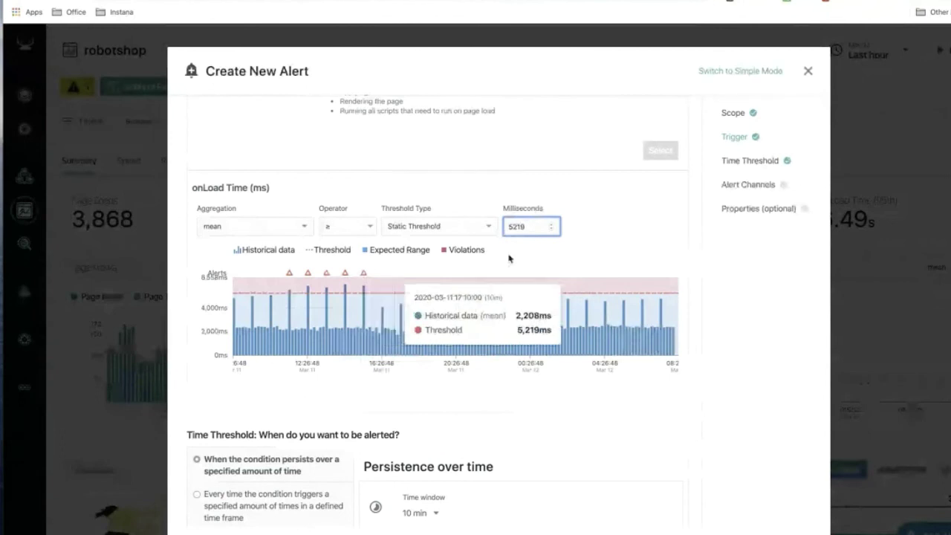
pyautogui.press('BackSpace')
pyautogui.press('BackSpace')
pyautogui.press('BackSpace')
pyautogui.press('BackSpace')
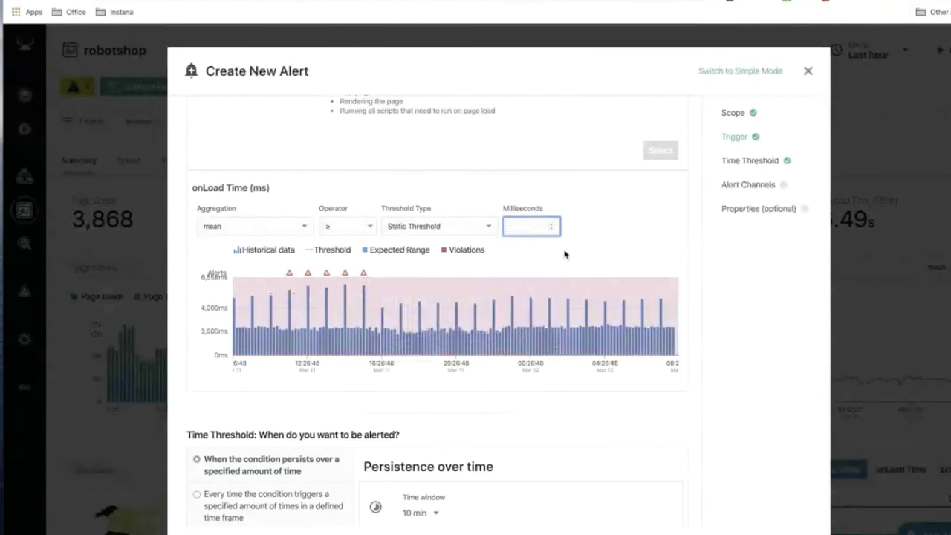
pyautogui.write('6000')
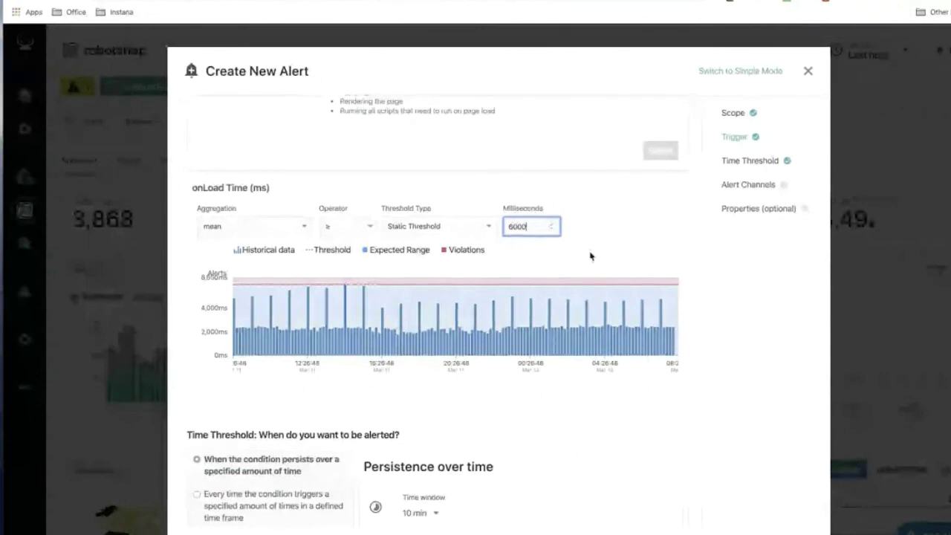
pyautogui.press('BackSpace')
pyautogui.press('BackSpace')
pyautogui.press('BackSpace')
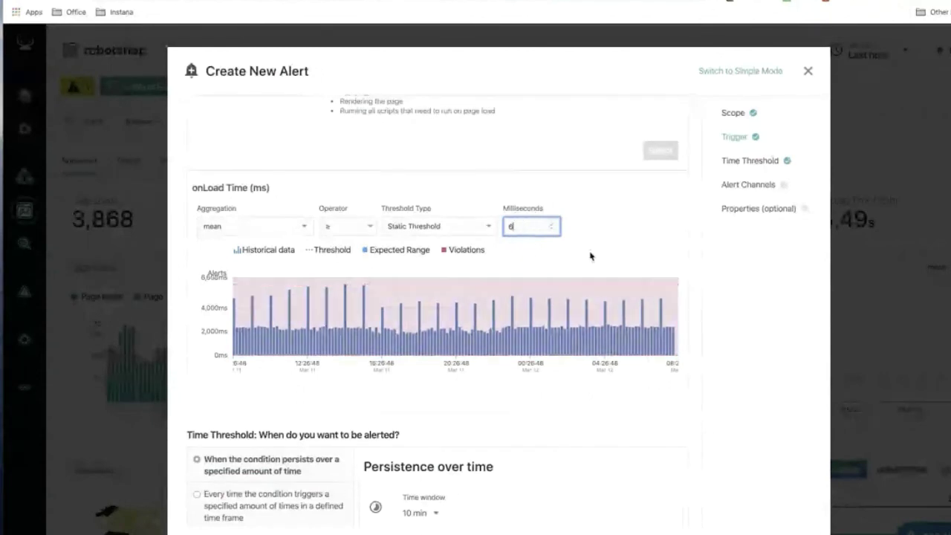
pyautogui.write('000')
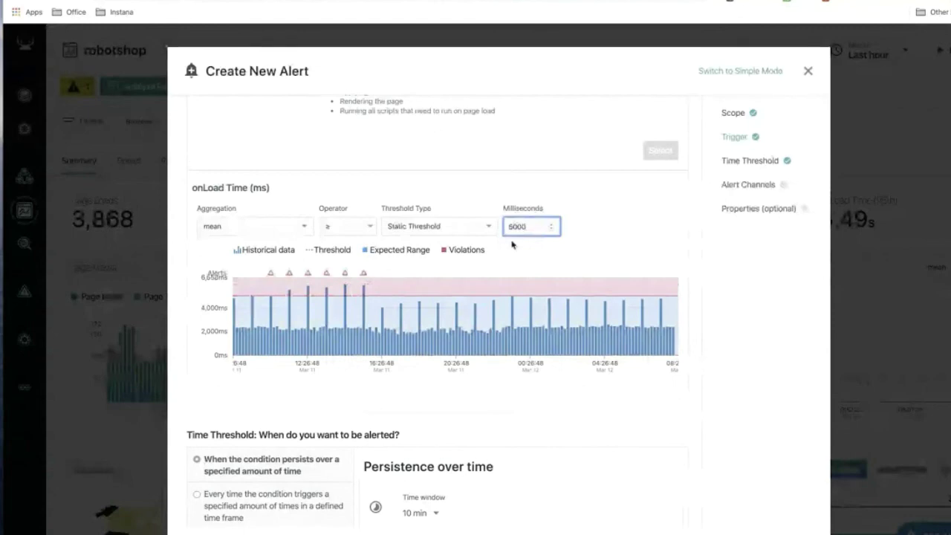
# Base the onLoad Time threshold on Baseline (Daily Seasonality) with a sensitivity of 20
pyautogui.click(491, 229)
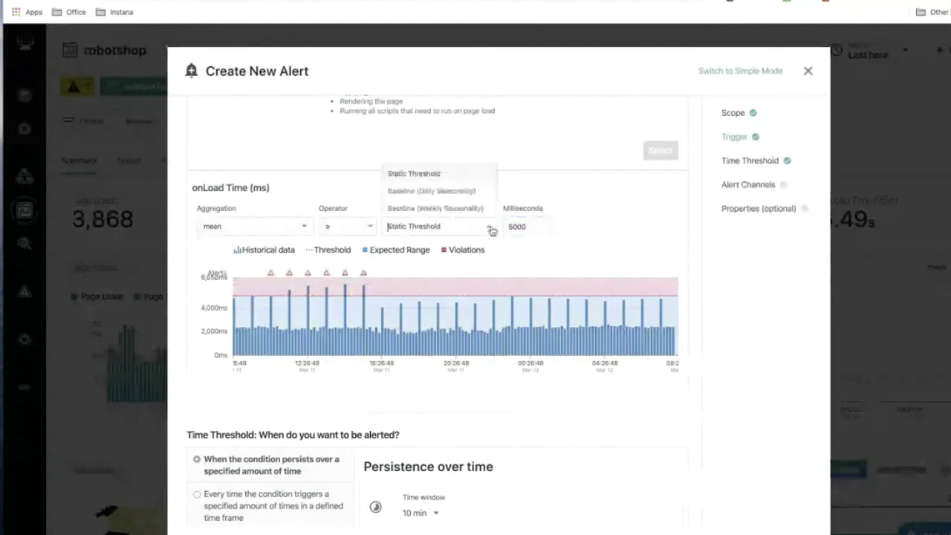
pyautogui.click(471, 192)
pyautogui.click(526, 228)
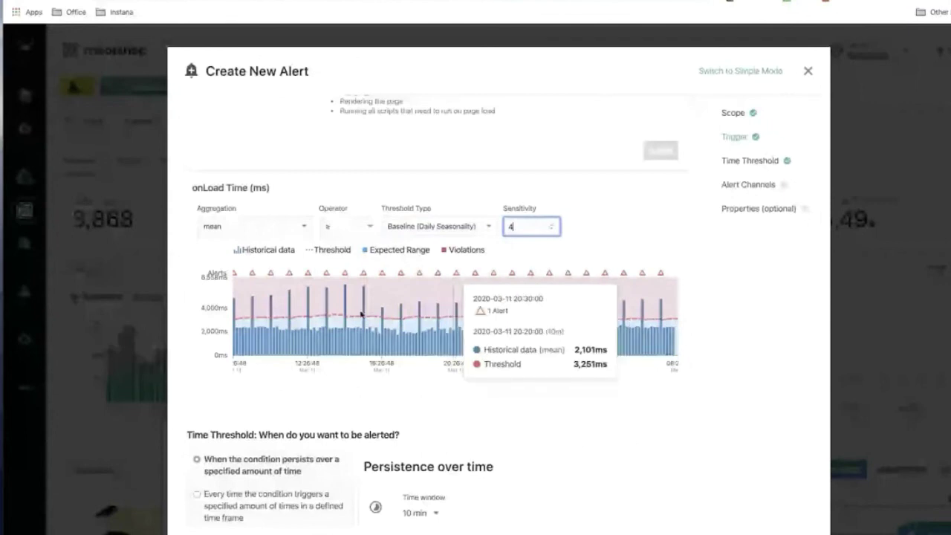
pyautogui.press('BackSpace')
pyautogui.write('20')
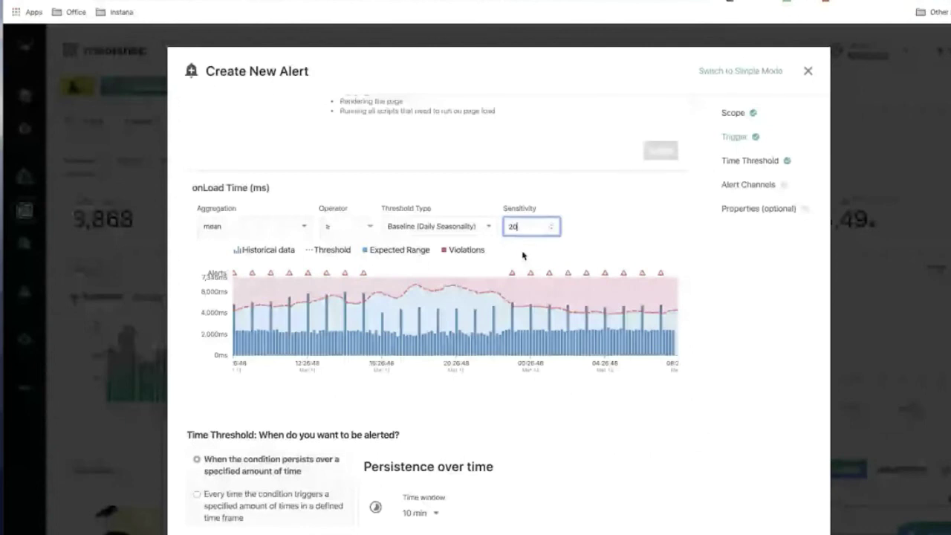
# Review the slowness alert's scope, trigger, time threshold, alert channels and additional properties, and close the new alert unsaved
pyautogui.scroll(-3, 410, 365)
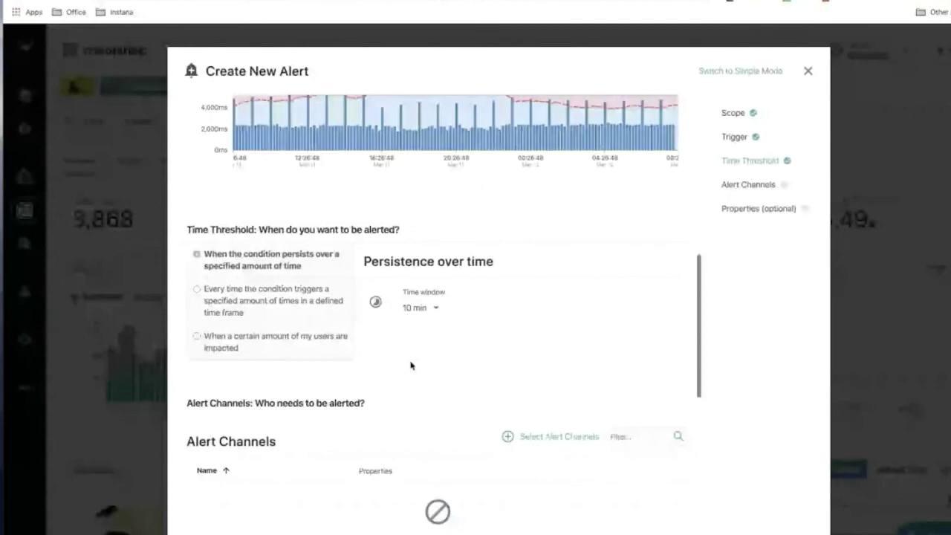
pyautogui.scroll(4, 411, 365)
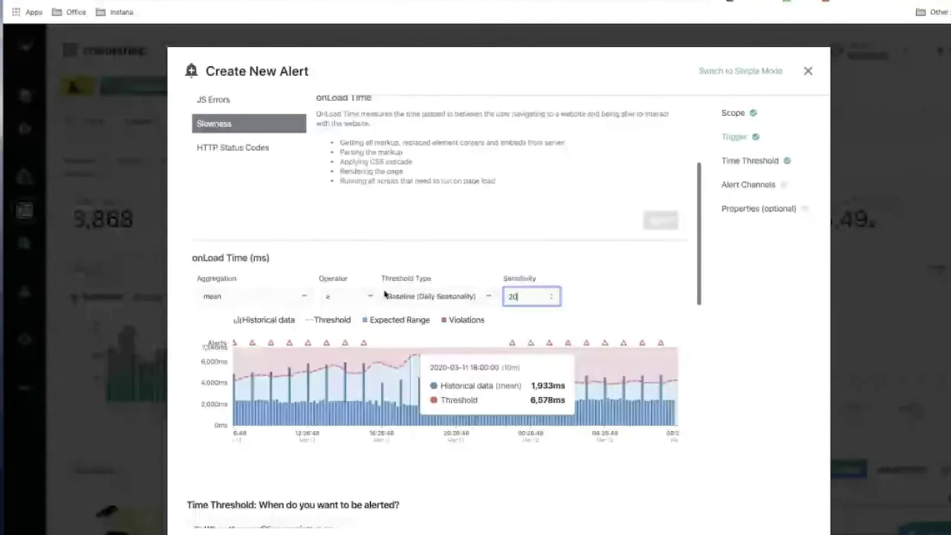
pyautogui.scroll(3, 385, 197)
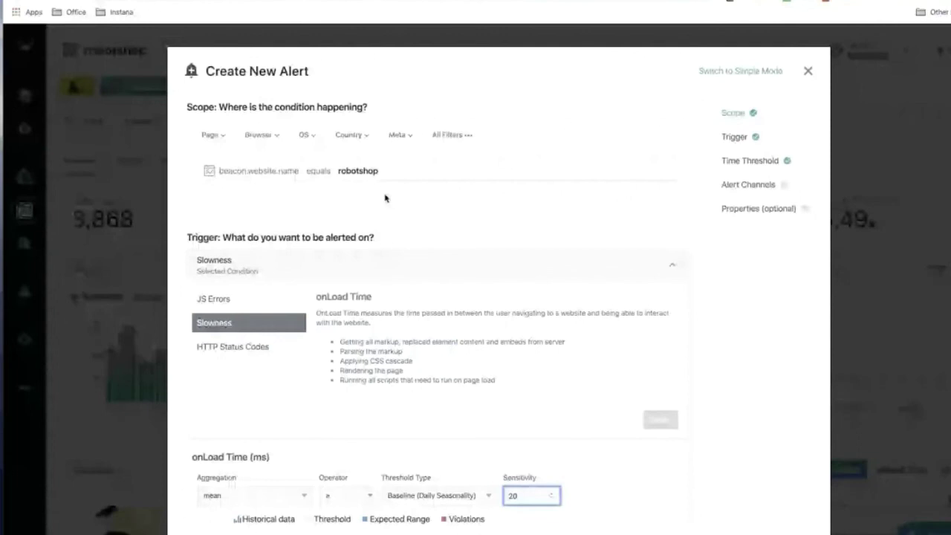
pyautogui.scroll(-8, 385, 198)
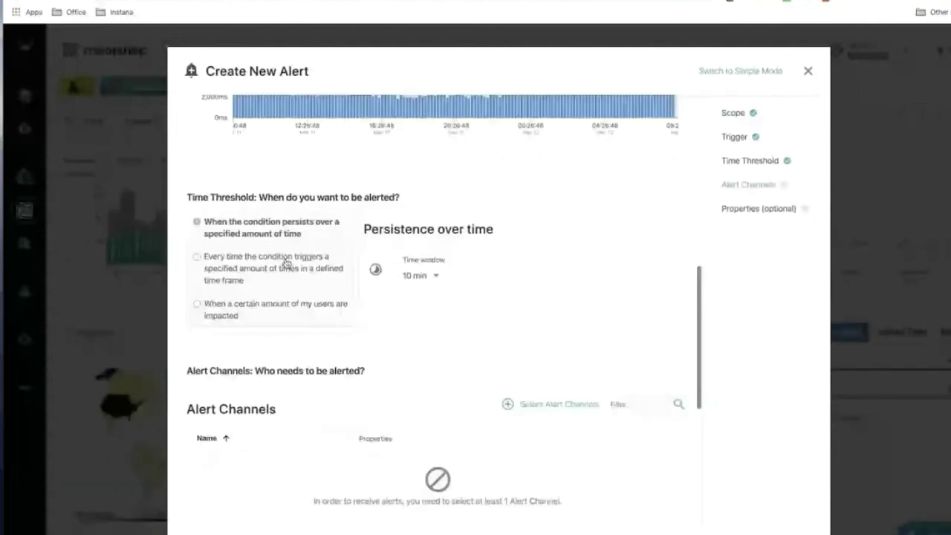
pyautogui.scroll(-4, 405, 378)
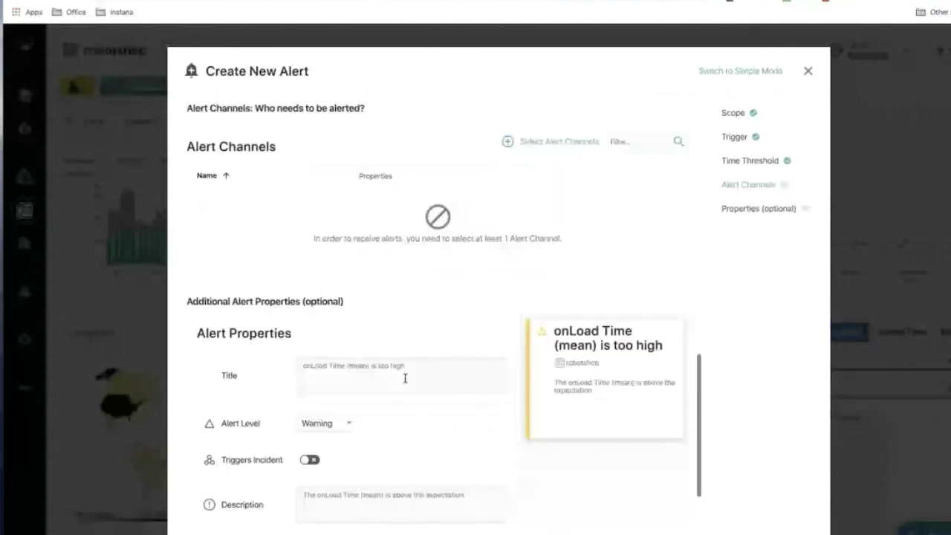
pyautogui.scroll(10, 431, 254)
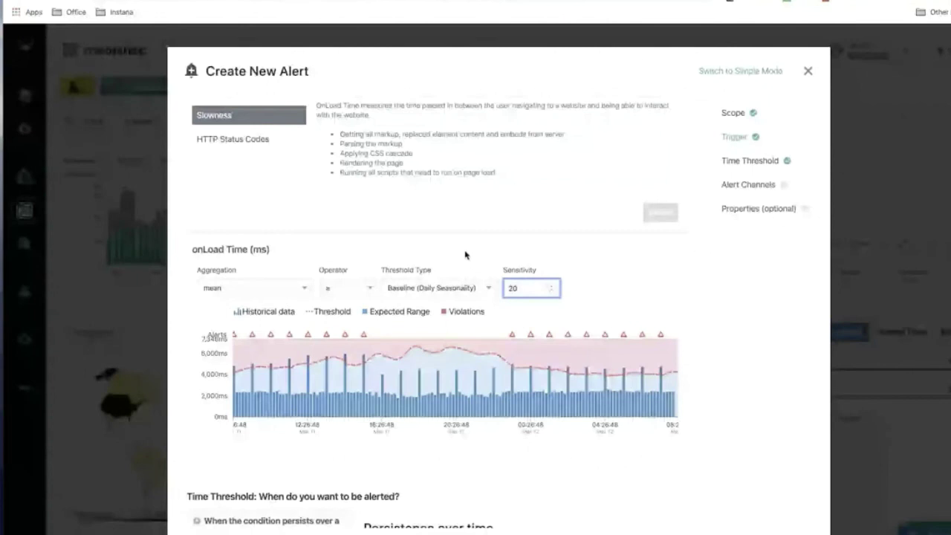
pyautogui.moveTo(386, 382)
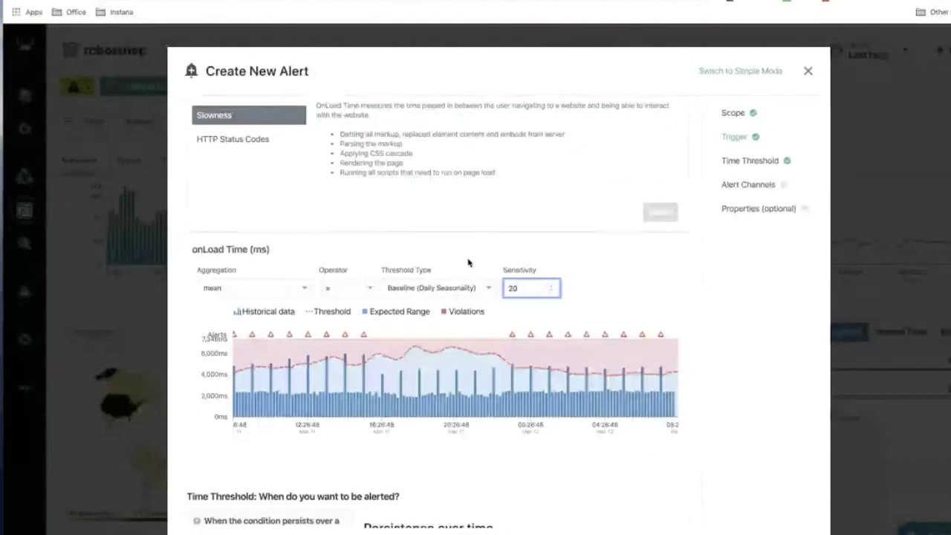
pyautogui.click(808, 72)
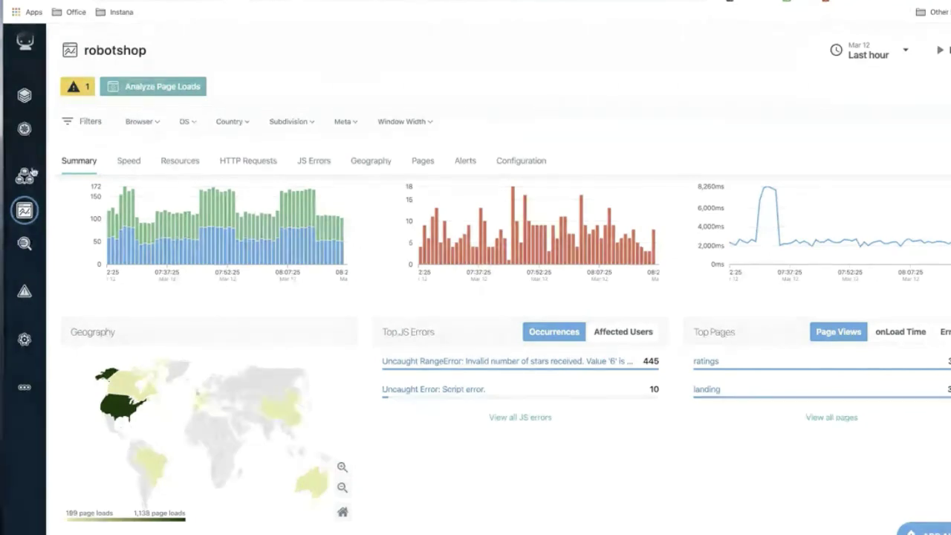
pyautogui.moveTo(88, 173)
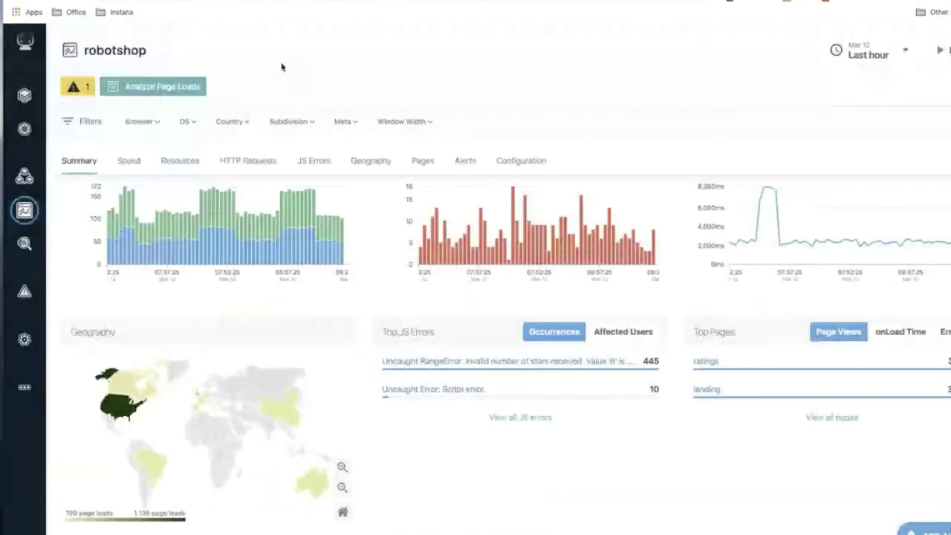
pyautogui.moveTo(26, 251)
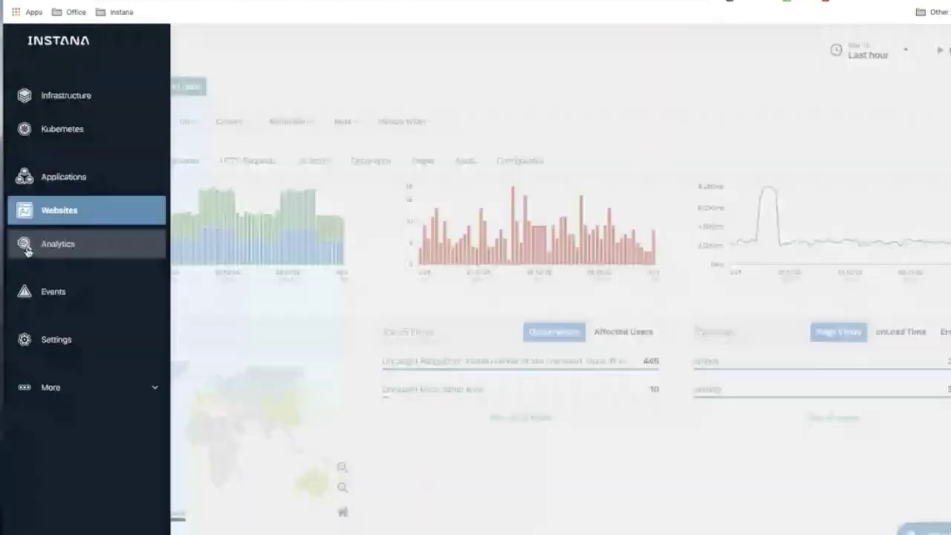